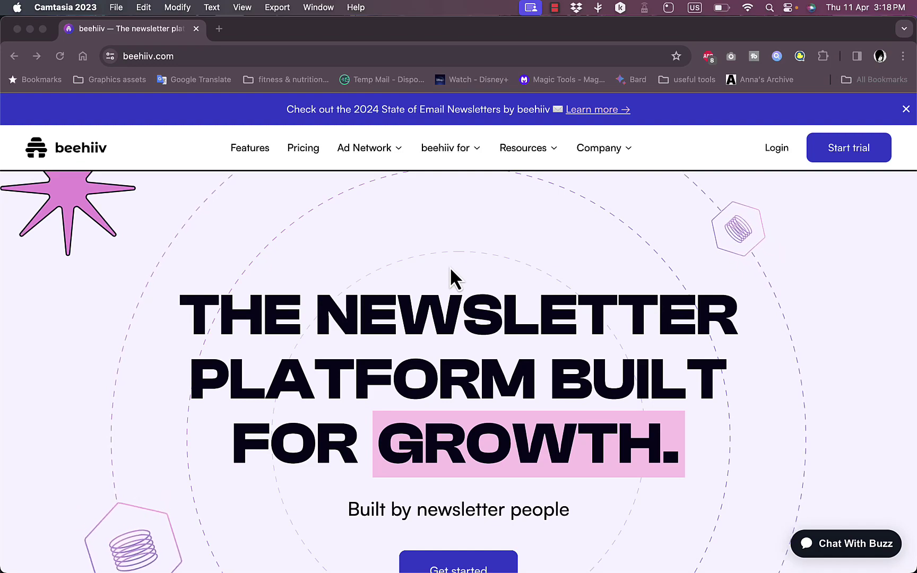
Look through the beehiiv home page, covering its Create, Publish and Grow sections
{"action": "scroll", "coordinate": [450, 269], "scroll_direction": "down", "scroll_amount": 1}
{"action": "scroll", "coordinate": [450, 269], "scroll_direction": "down", "scroll_amount": 5}
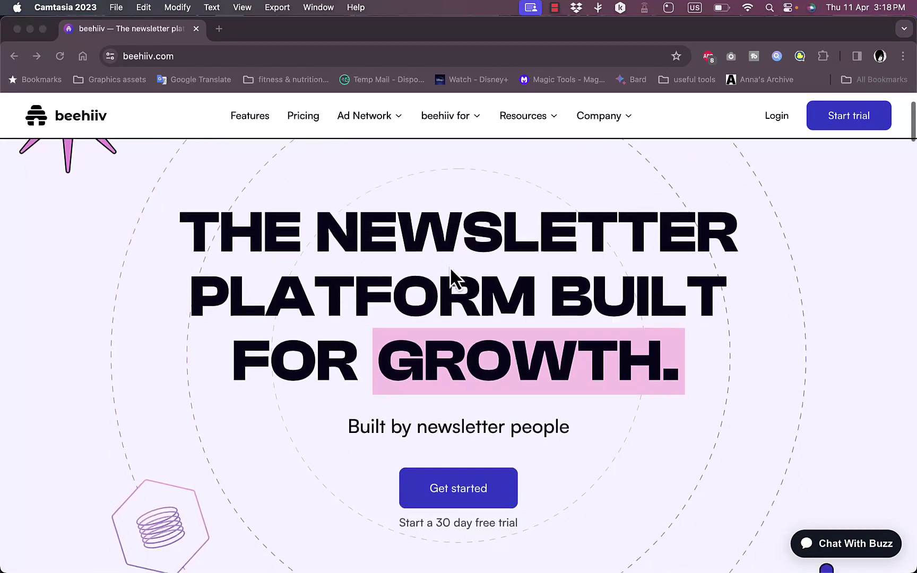
{"action": "scroll", "coordinate": [449, 266], "scroll_direction": "down", "scroll_amount": 10}
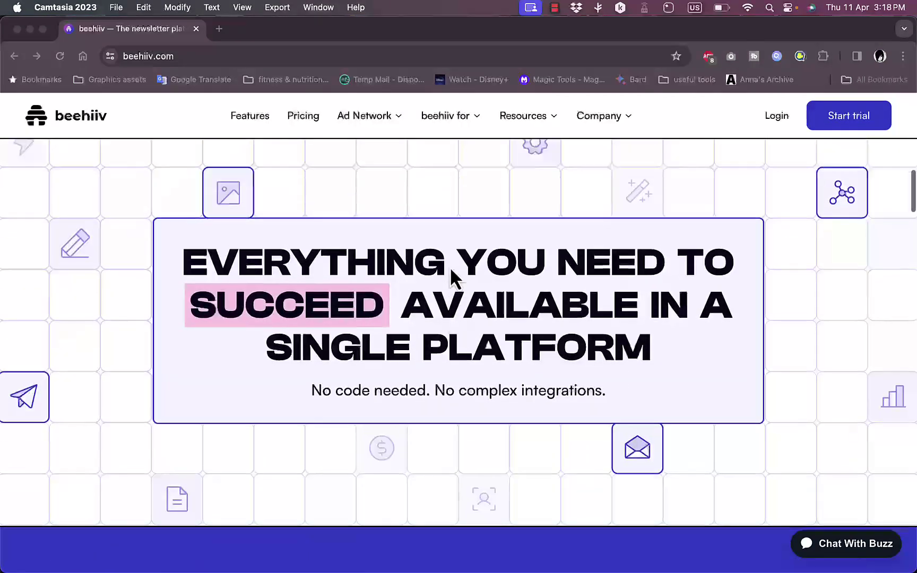
{"action": "scroll", "coordinate": [449, 266], "scroll_direction": "up", "scroll_amount": 8}
{"action": "scroll", "coordinate": [449, 266], "scroll_direction": "down", "scroll_amount": 2}
{"action": "scroll", "coordinate": [449, 267], "scroll_direction": "down", "scroll_amount": 10}
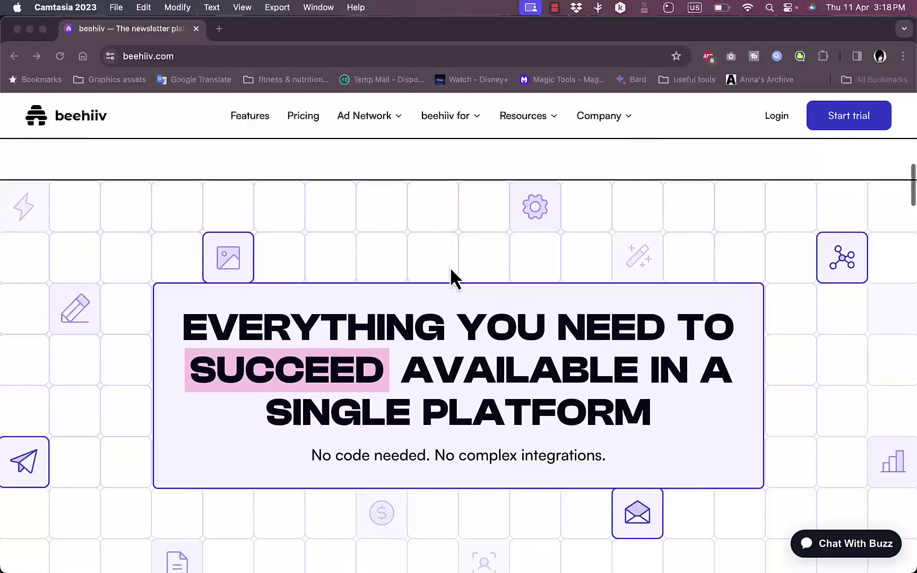
{"action": "scroll", "coordinate": [449, 266], "scroll_direction": "down", "scroll_amount": 4}
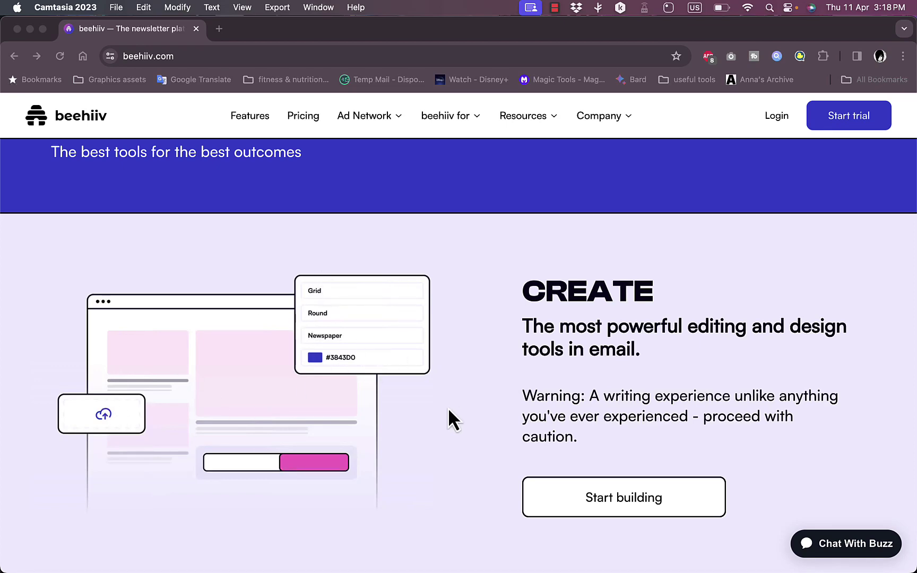
{"action": "scroll", "coordinate": [449, 409], "scroll_direction": "down", "scroll_amount": 10}
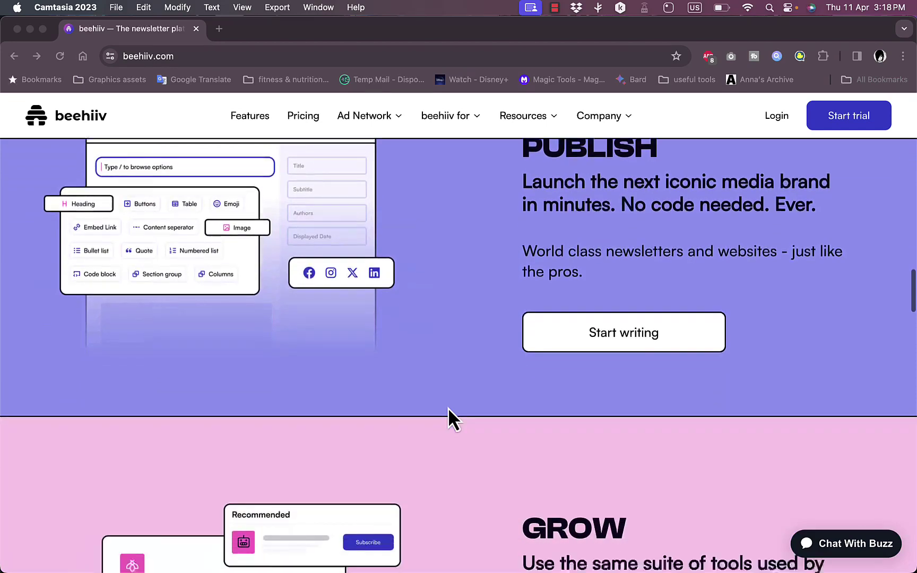
{"action": "scroll", "coordinate": [448, 409], "scroll_direction": "down", "scroll_amount": 5}
{"action": "scroll", "coordinate": [448, 410], "scroll_direction": "down", "scroll_amount": 15}
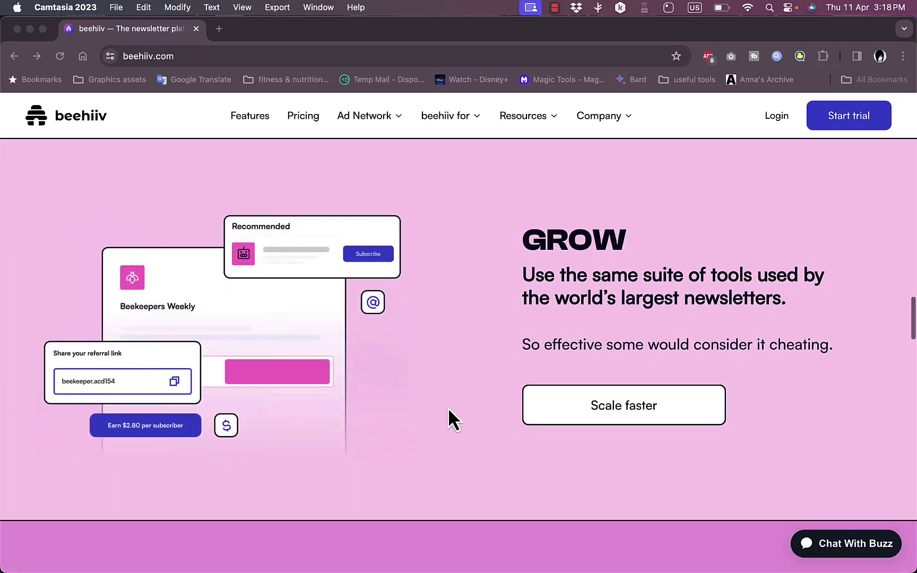
{"action": "scroll", "coordinate": [447, 408], "scroll_direction": "up", "scroll_amount": 20}
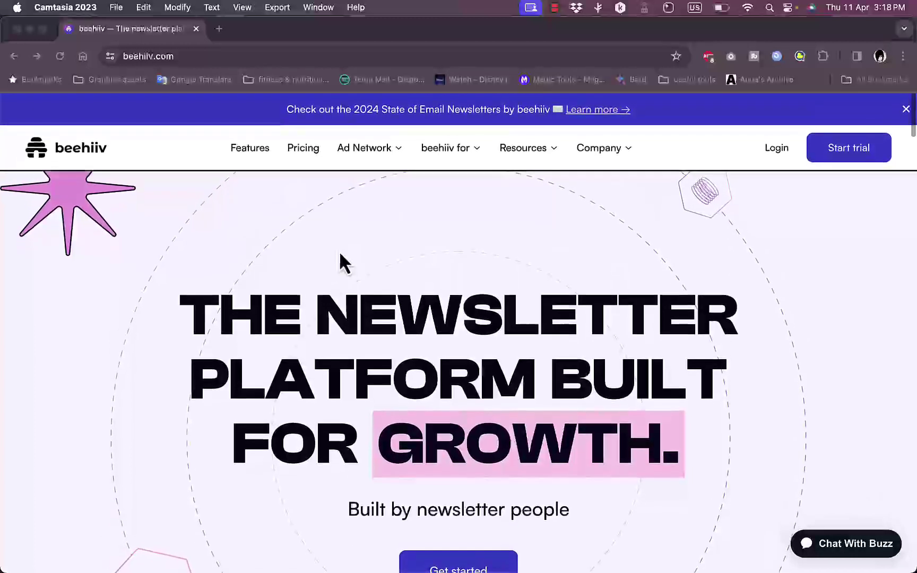
Open the Features page and review the tools offered under Create, Publish and Grow
{"action": "left_click", "coordinate": [250, 152]}
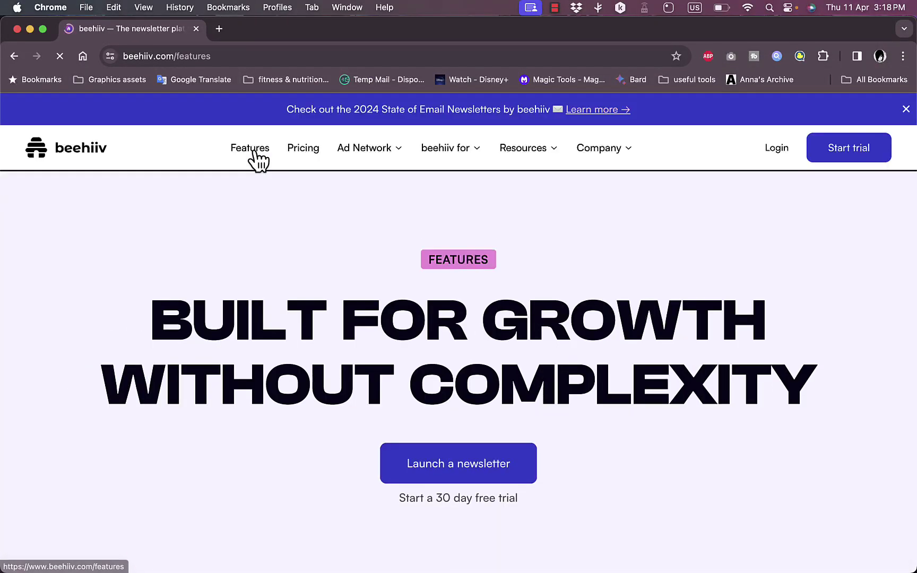
{"action": "scroll", "coordinate": [430, 342], "scroll_direction": "down", "scroll_amount": 6}
{"action": "scroll", "coordinate": [429, 339], "scroll_direction": "down", "scroll_amount": 6}
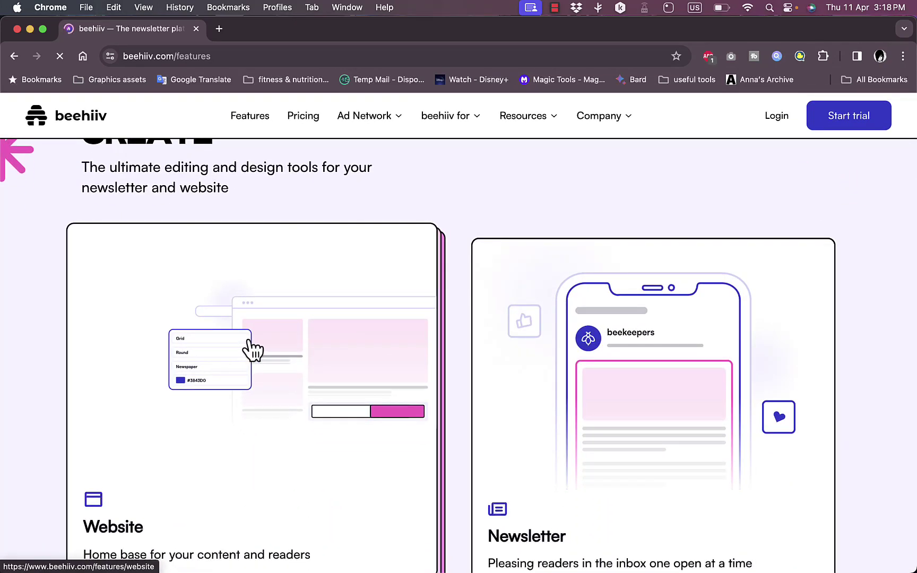
{"action": "scroll", "coordinate": [388, 301], "scroll_direction": "down", "scroll_amount": 3}
{"action": "scroll", "coordinate": [387, 301], "scroll_direction": "up", "scroll_amount": 2}
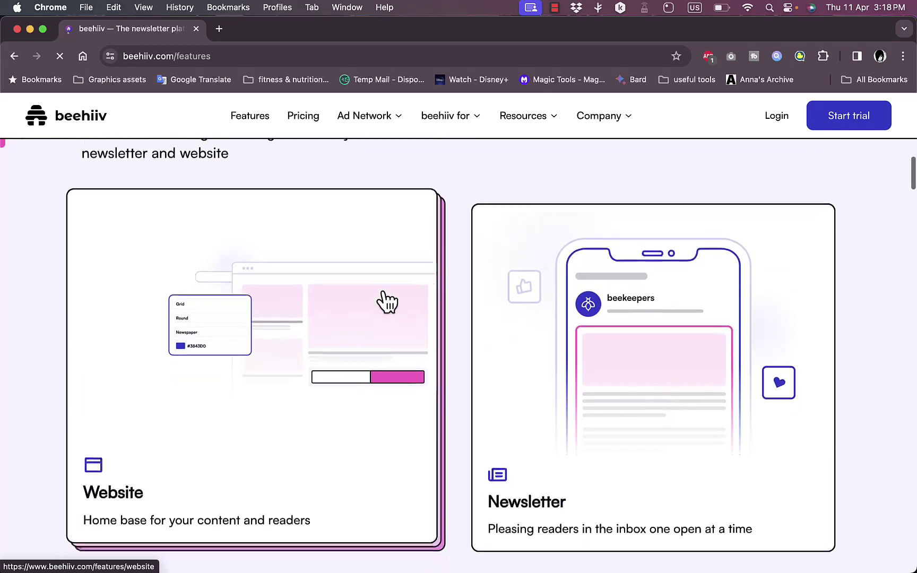
{"action": "scroll", "coordinate": [423, 308], "scroll_direction": "down", "scroll_amount": 6}
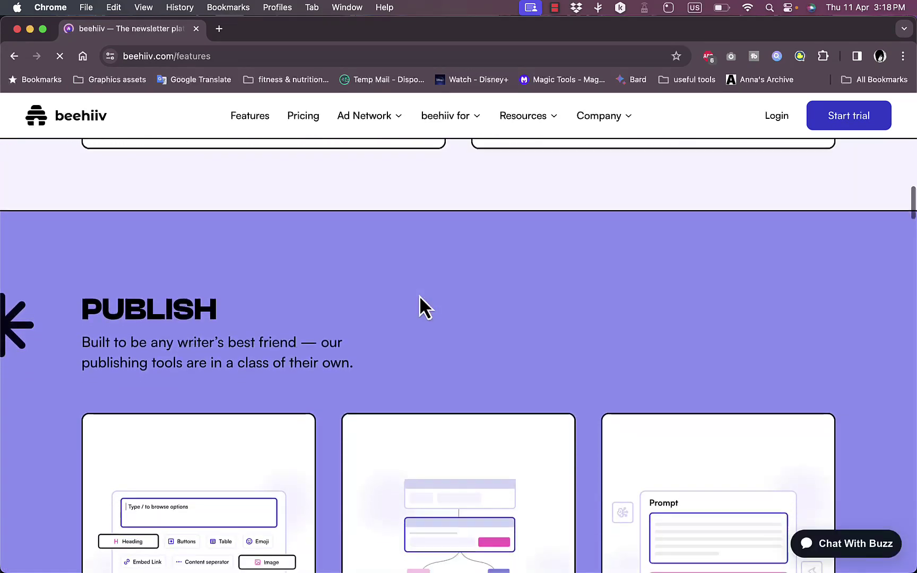
{"action": "scroll", "coordinate": [377, 306], "scroll_direction": "down", "scroll_amount": 6}
{"action": "scroll", "coordinate": [377, 297], "scroll_direction": "down", "scroll_amount": 15}
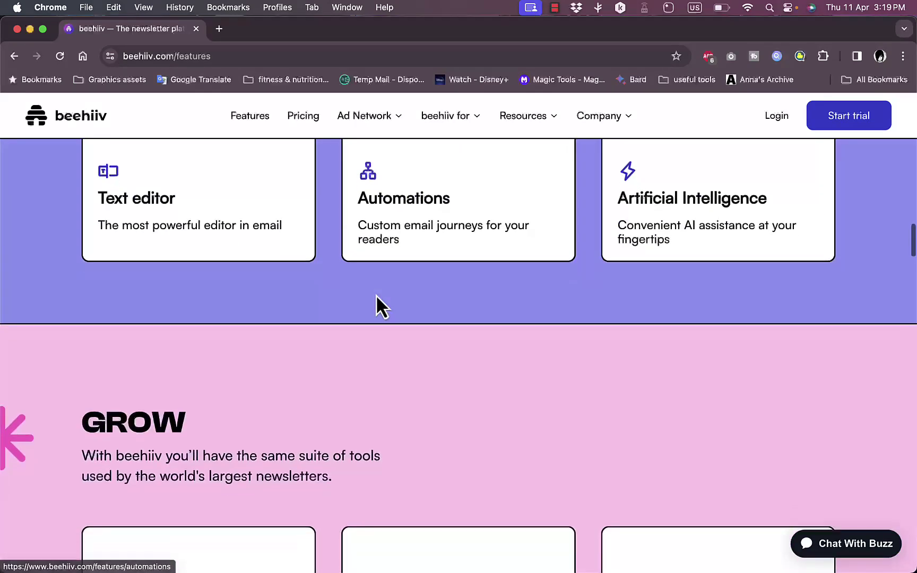
{"action": "scroll", "coordinate": [378, 304], "scroll_direction": "down", "scroll_amount": 5}
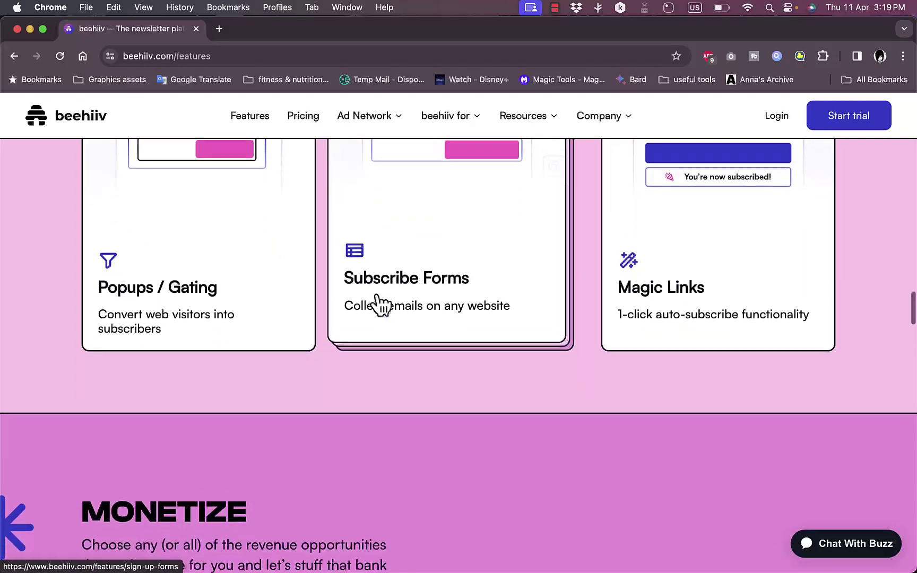
{"action": "scroll", "coordinate": [377, 307], "scroll_direction": "up", "scroll_amount": 3}
{"action": "scroll", "coordinate": [378, 303], "scroll_direction": "up", "scroll_amount": 5}
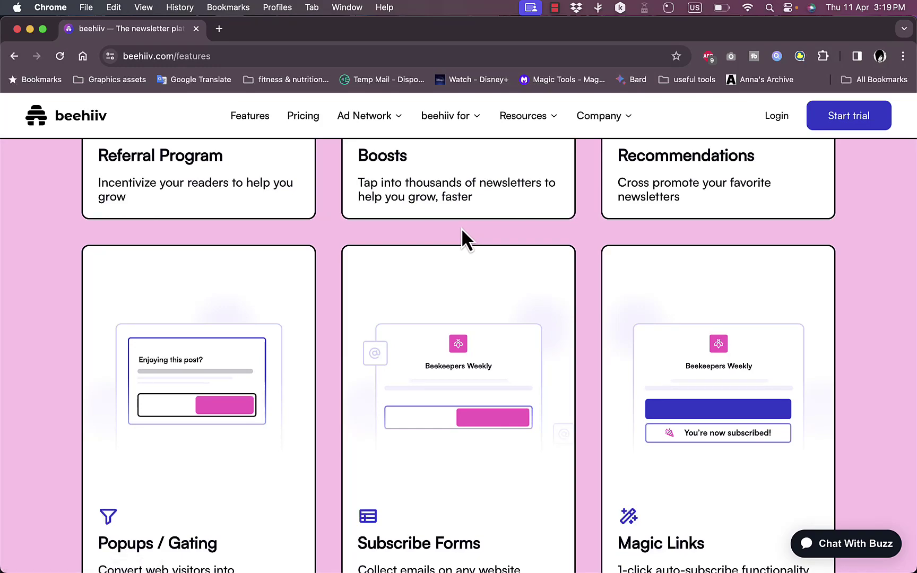
{"action": "scroll", "coordinate": [462, 234], "scroll_direction": "up", "scroll_amount": 15}
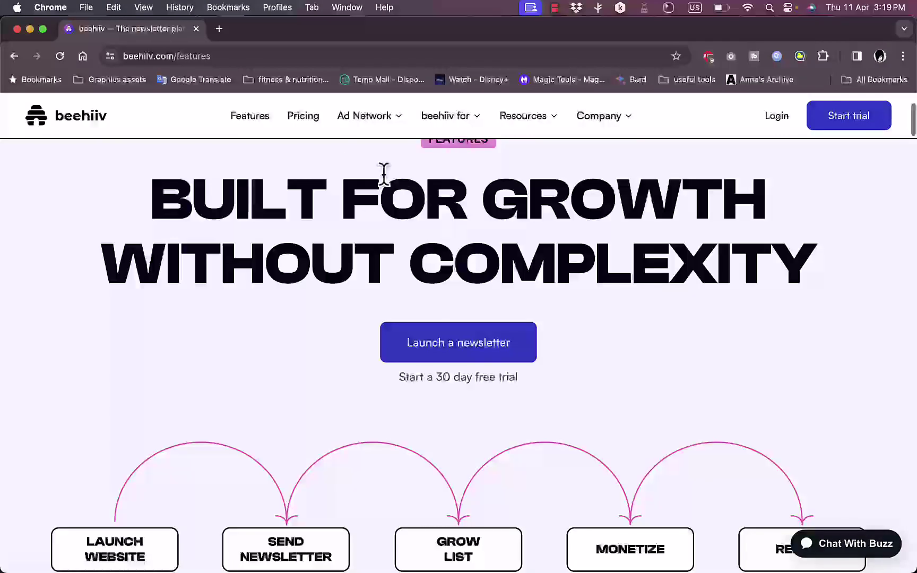
Open the Pricing page and show the plan prices with monthly billing
{"action": "left_click", "coordinate": [309, 126]}
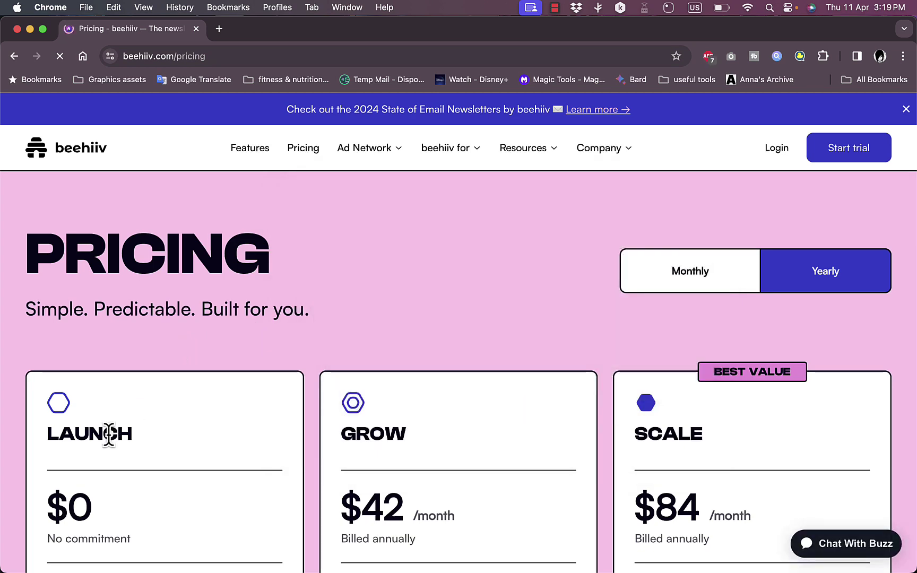
{"action": "scroll", "coordinate": [519, 286], "scroll_direction": "down", "scroll_amount": 3}
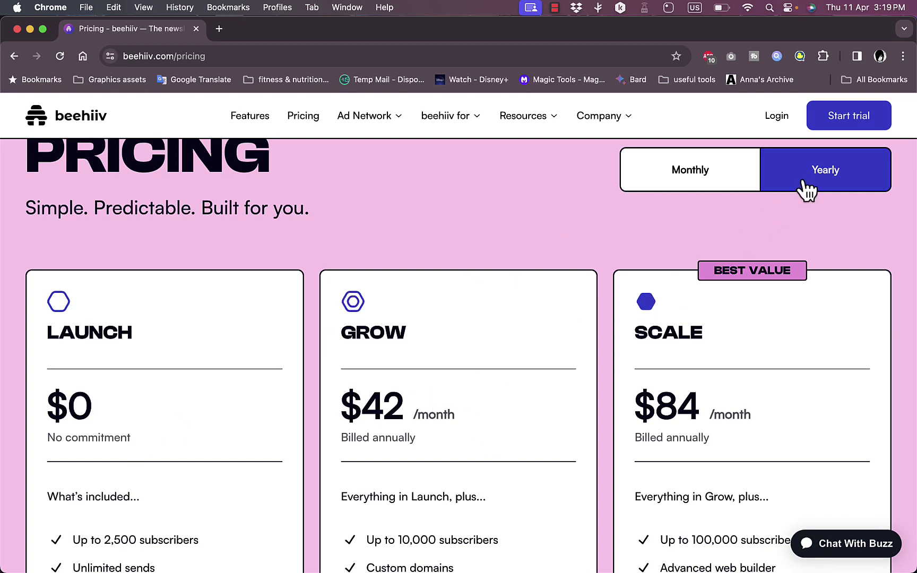
{"action": "left_click", "coordinate": [698, 185]}
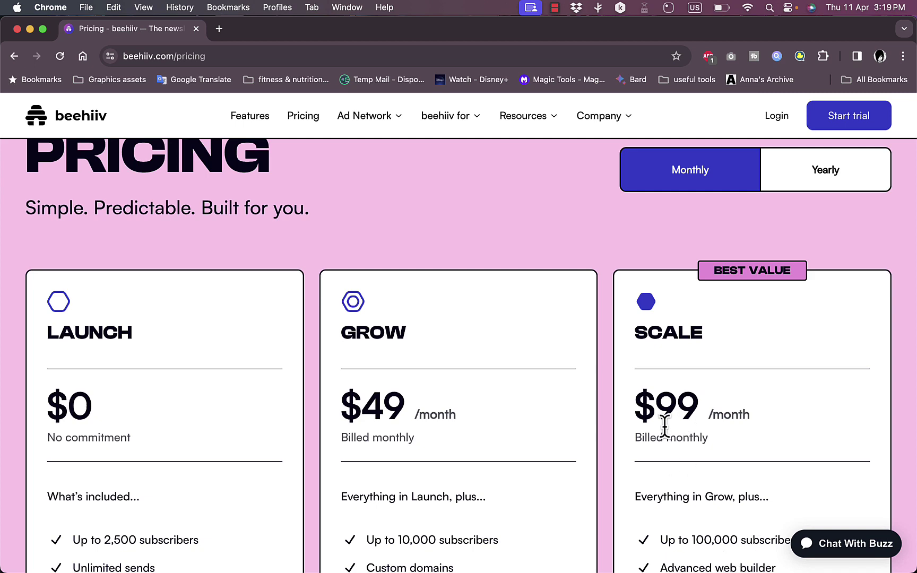
Compare the subscriber limits and included features of the Launch, Grow and Scale plans
{"action": "scroll", "coordinate": [90, 244], "scroll_direction": "down", "scroll_amount": 6}
{"action": "scroll", "coordinate": [91, 244], "scroll_direction": "up", "scroll_amount": 3}
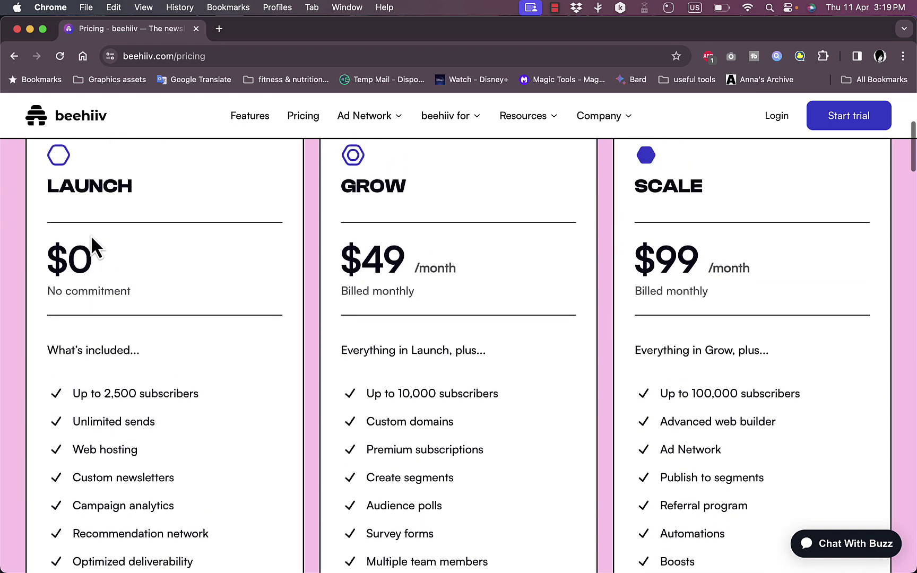
{"action": "scroll", "coordinate": [91, 241], "scroll_direction": "down", "scroll_amount": 3}
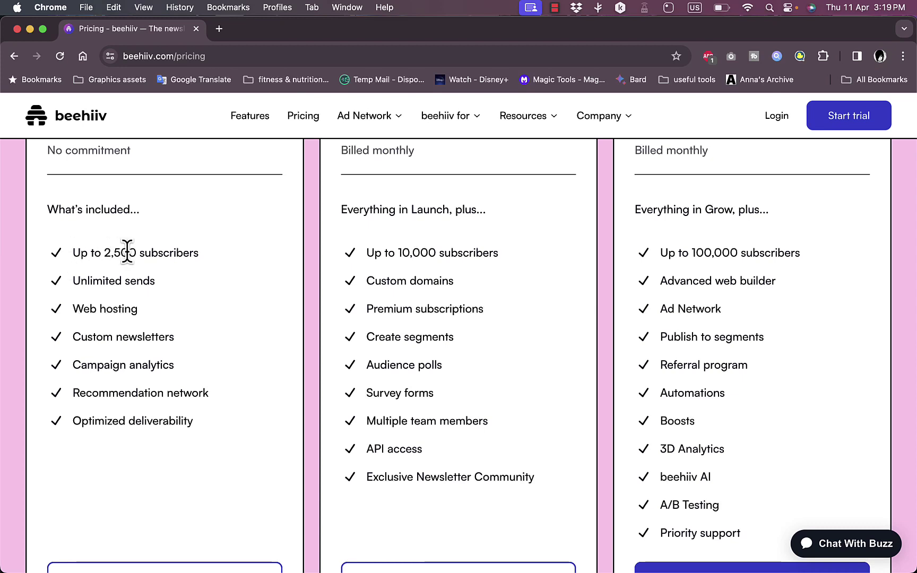
{"action": "scroll", "coordinate": [304, 237], "scroll_direction": "up", "scroll_amount": 2}
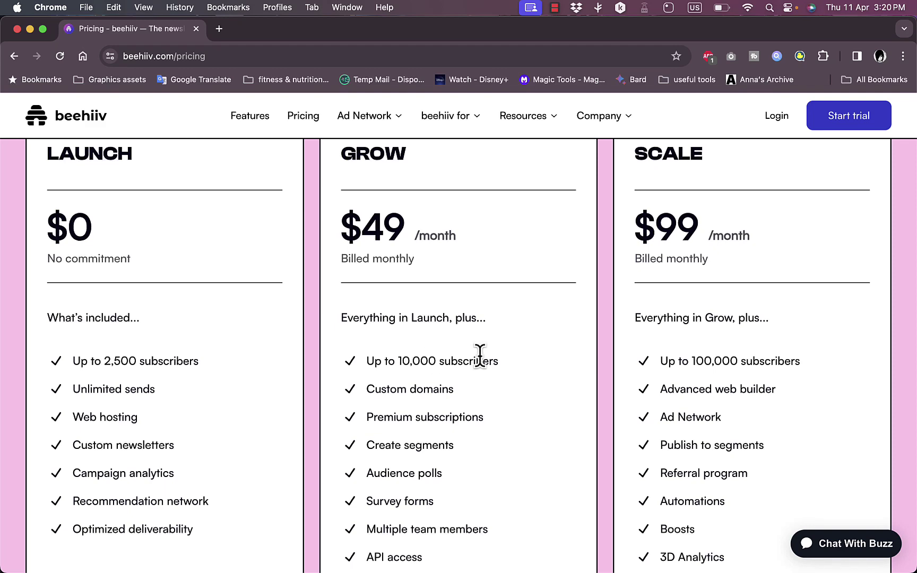
{"action": "scroll", "coordinate": [717, 360], "scroll_direction": "up", "scroll_amount": 1}
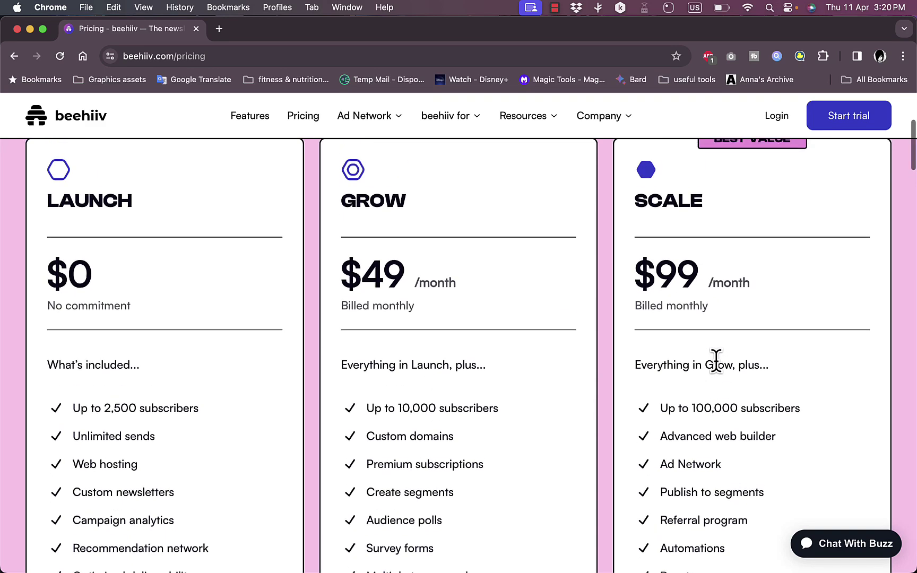
{"action": "scroll", "coordinate": [714, 359], "scroll_direction": "down", "scroll_amount": 4}
{"action": "scroll", "coordinate": [332, 256], "scroll_direction": "down", "scroll_amount": 3}
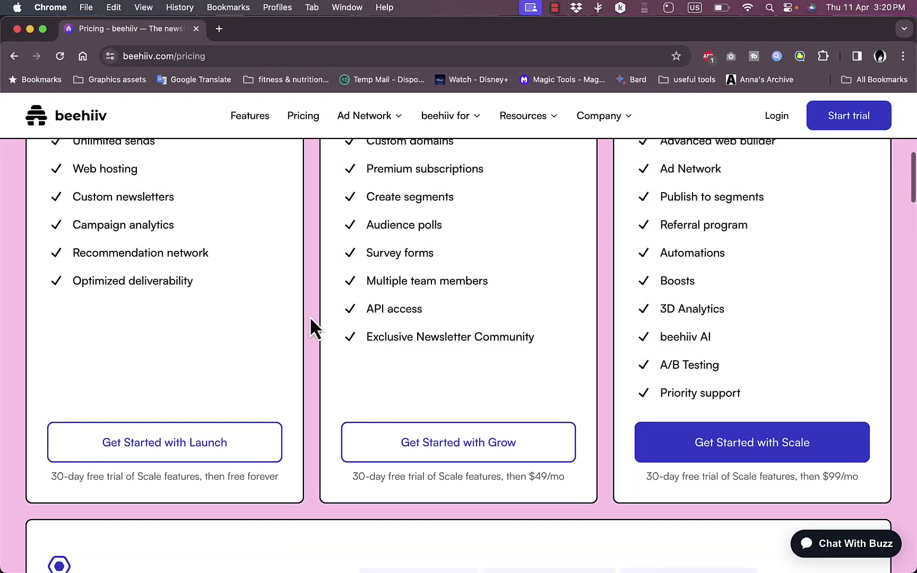
{"action": "scroll", "coordinate": [341, 318], "scroll_direction": "down", "scroll_amount": 2}
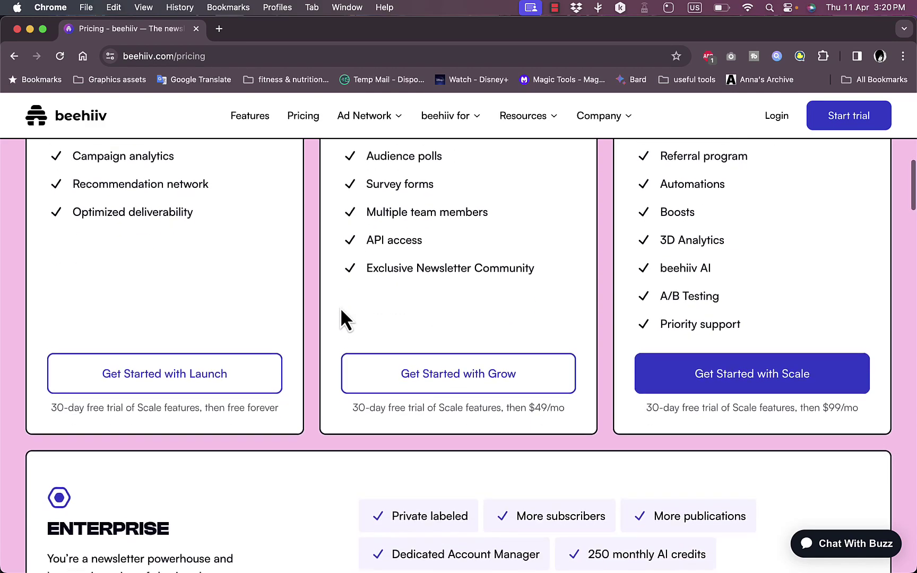
Examine the Enterprise plan's offerings and recheck the features included in the other plans
{"action": "scroll", "coordinate": [341, 317], "scroll_direction": "up", "scroll_amount": 8}
{"action": "scroll", "coordinate": [342, 318], "scroll_direction": "up", "scroll_amount": 3}
{"action": "scroll", "coordinate": [342, 321], "scroll_direction": "down", "scroll_amount": 8}
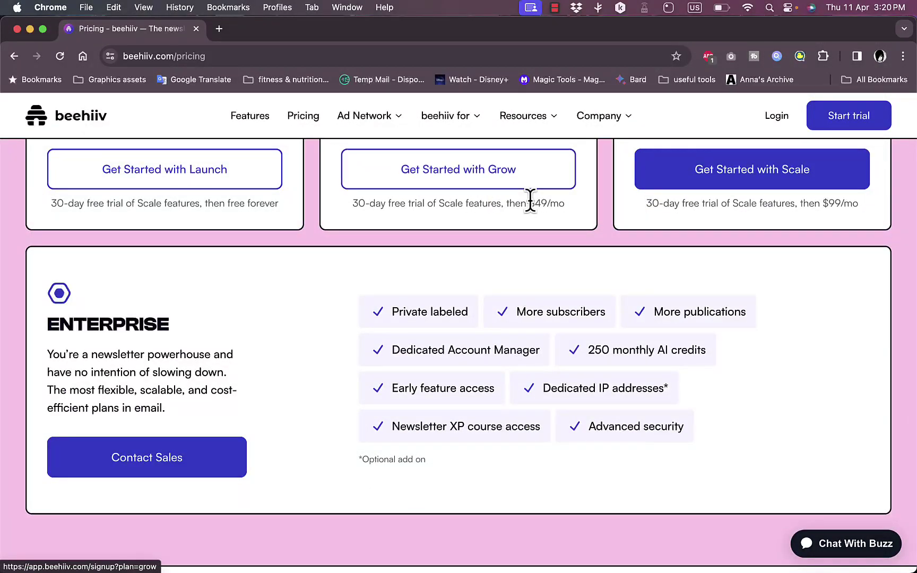
{"action": "scroll", "coordinate": [280, 246], "scroll_direction": "down", "scroll_amount": 4}
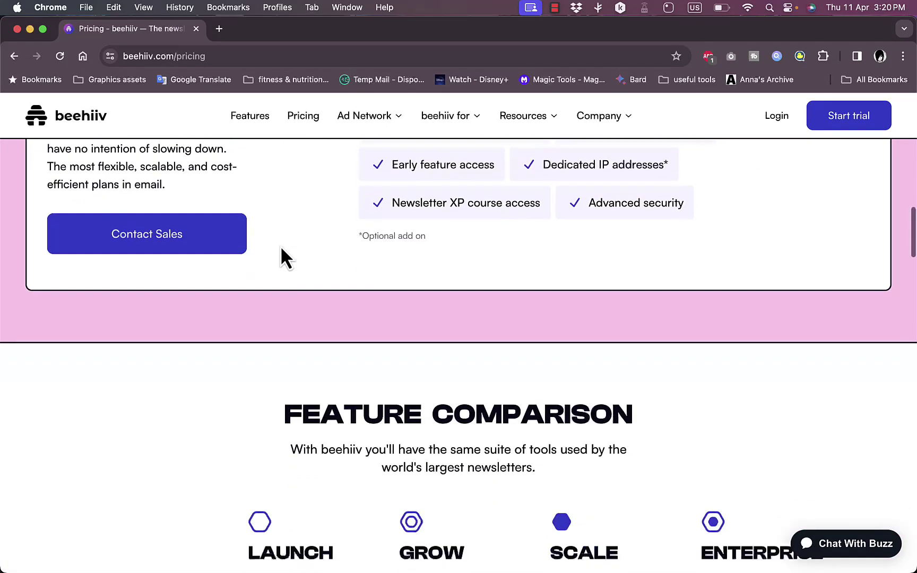
{"action": "scroll", "coordinate": [280, 246], "scroll_direction": "up", "scroll_amount": 10}
{"action": "scroll", "coordinate": [281, 248], "scroll_direction": "up", "scroll_amount": 10}
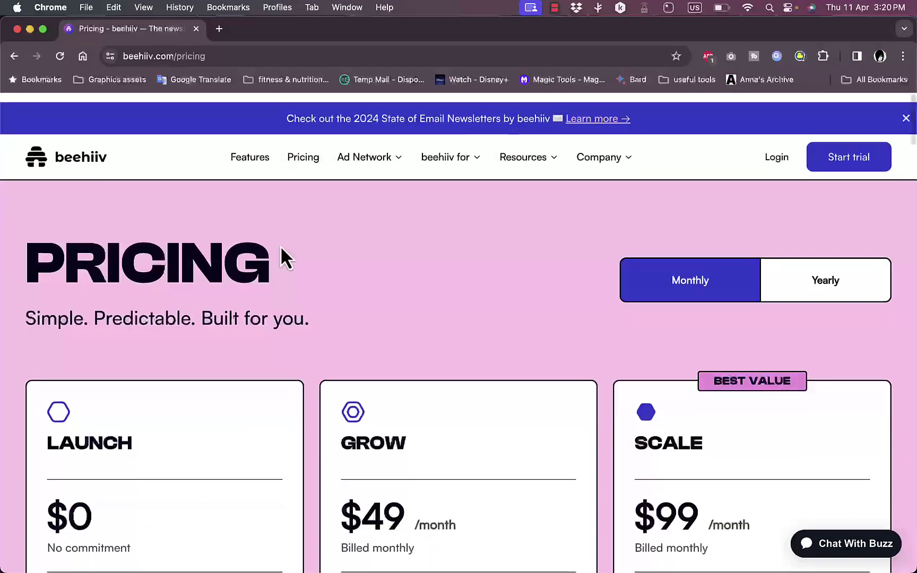
{"action": "scroll", "coordinate": [342, 526], "scroll_direction": "down", "scroll_amount": 7}
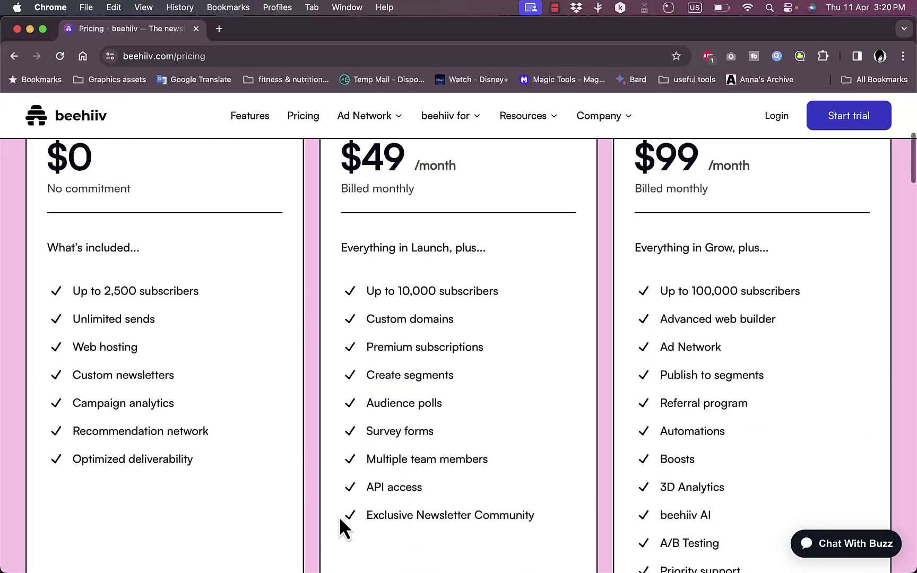
Start a free trial, preview the site's "beehiiv for" and Company categories on the Pricing page, and return to the registration form
{"action": "scroll", "coordinate": [457, 475], "scroll_direction": "up", "scroll_amount": 7}
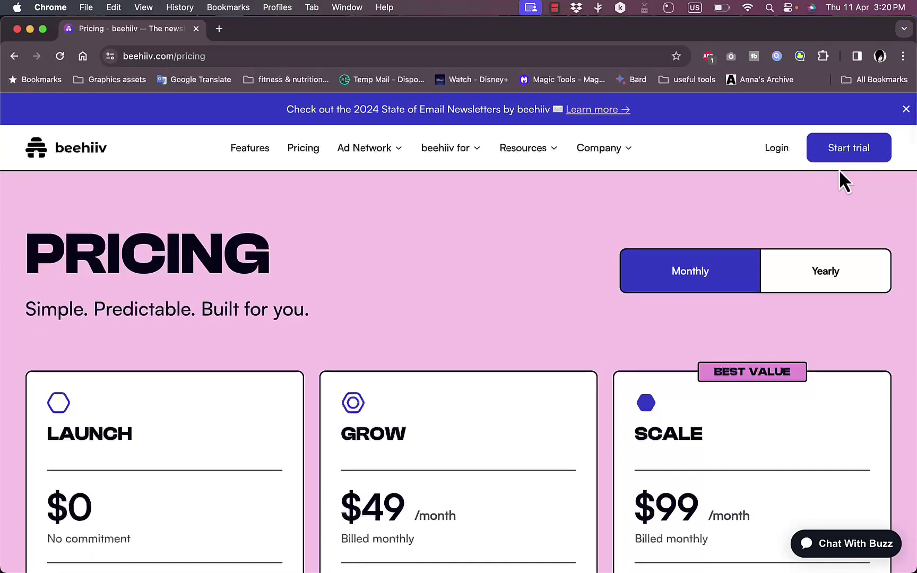
{"action": "left_click", "coordinate": [853, 155]}
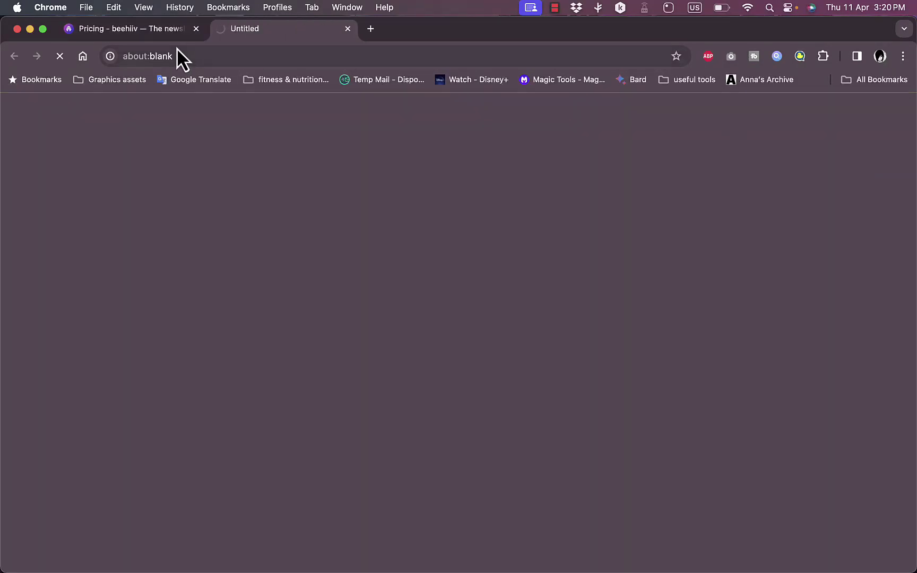
{"action": "left_click", "coordinate": [157, 39]}
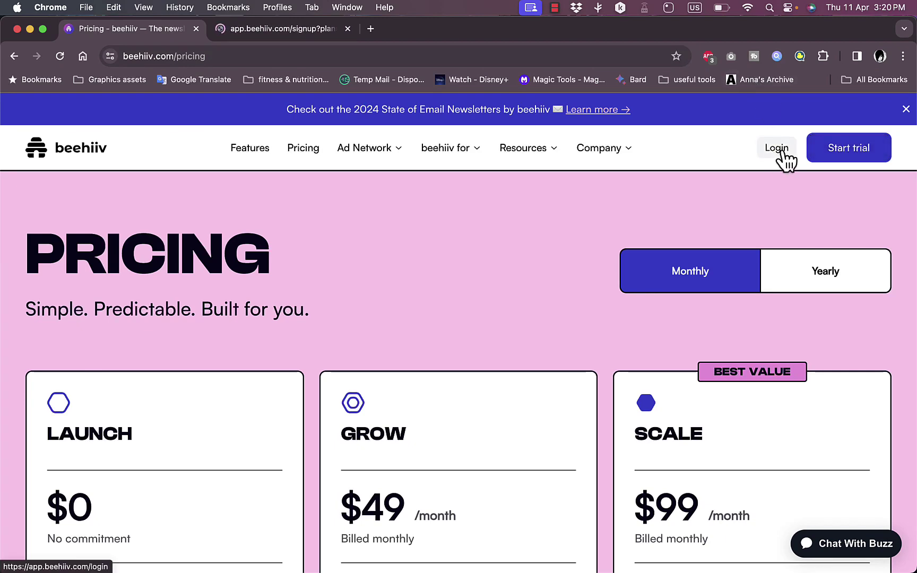
{"action": "mouse_move", "coordinate": [427, 150]}
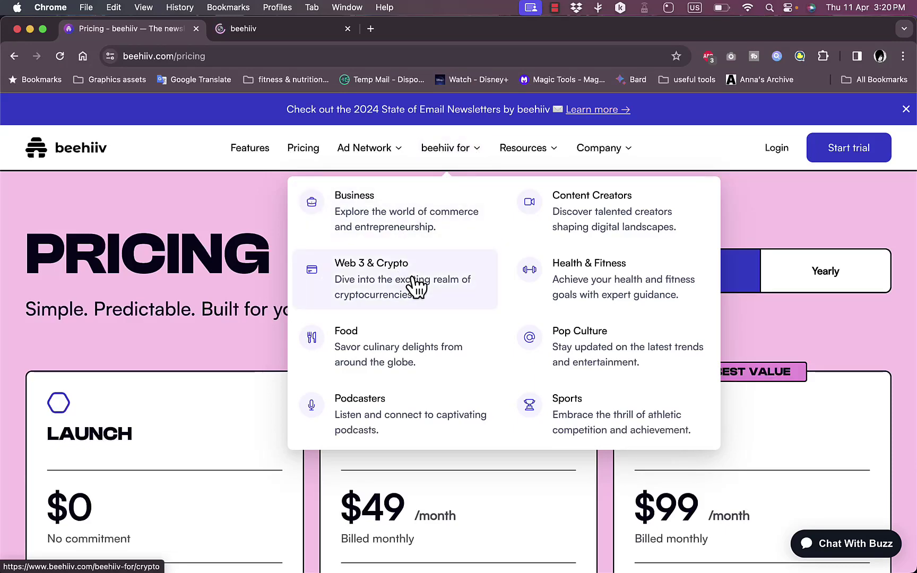
{"action": "mouse_move", "coordinate": [535, 155]}
{"action": "mouse_move", "coordinate": [457, 148]}
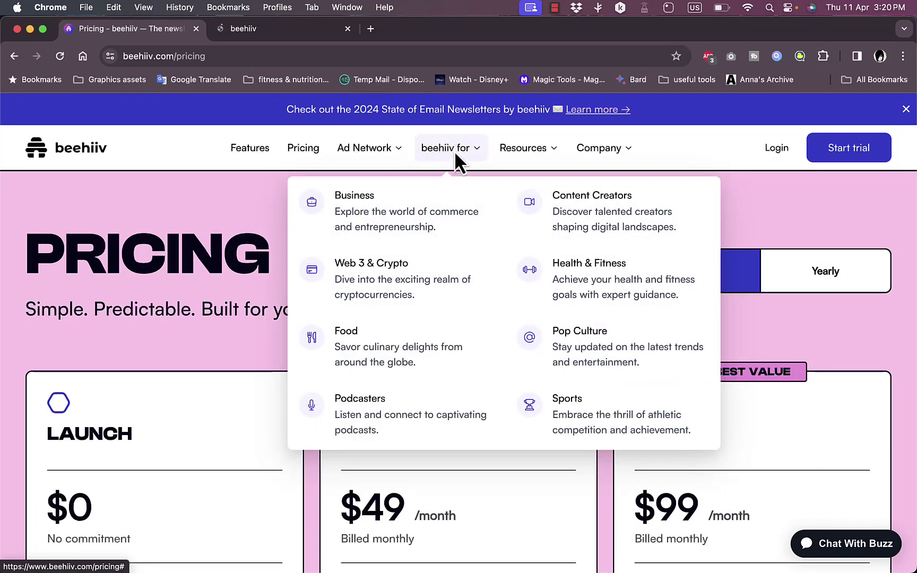
{"action": "mouse_move", "coordinate": [626, 151]}
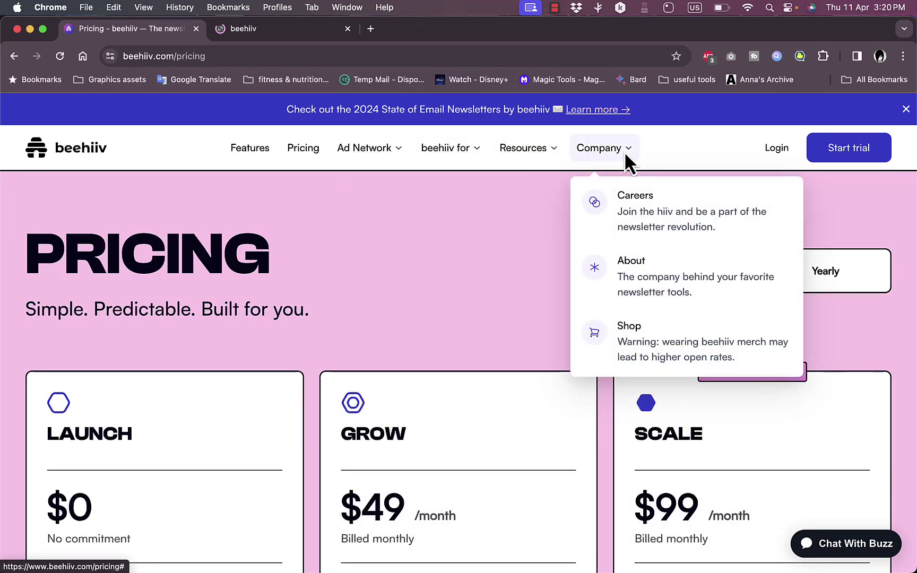
{"action": "left_click", "coordinate": [305, 28]}
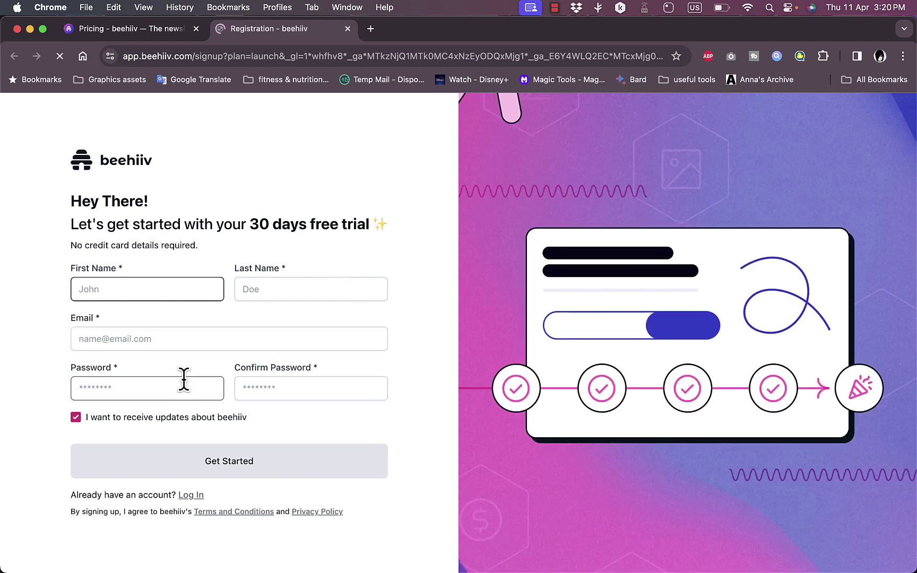
Clear the consent to receive beehiiv updates, and submit Curious as the current newsletter experience
{"action": "left_click", "coordinate": [76, 417]}
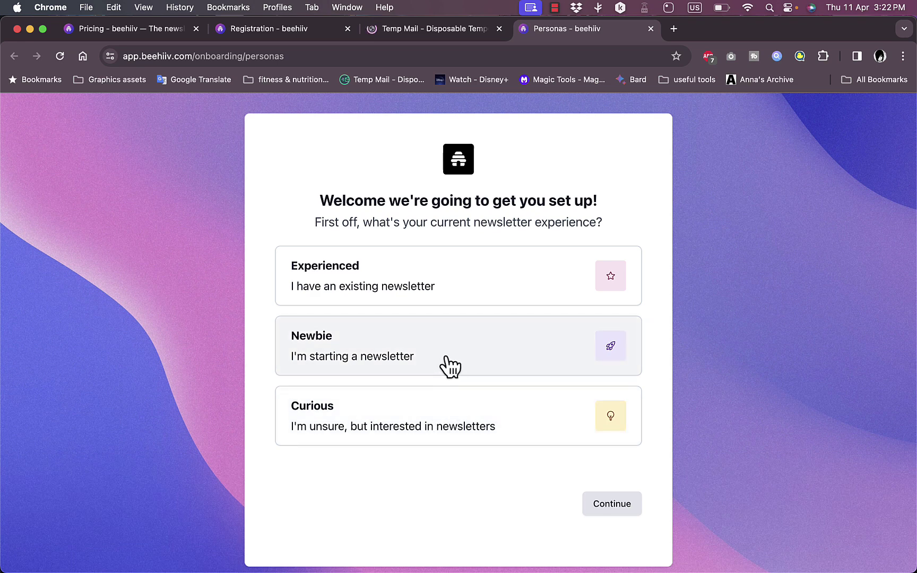
{"action": "left_click", "coordinate": [419, 427]}
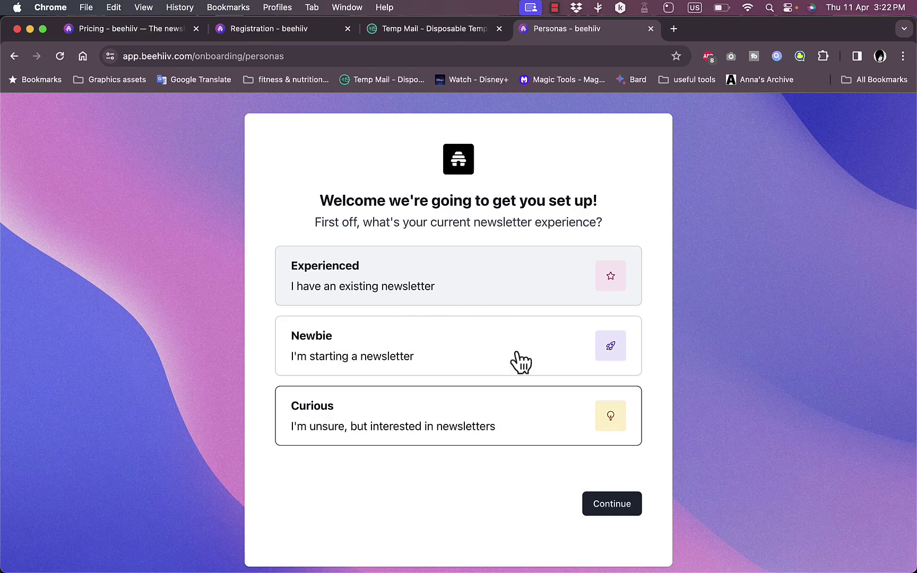
{"action": "left_click", "coordinate": [613, 510]}
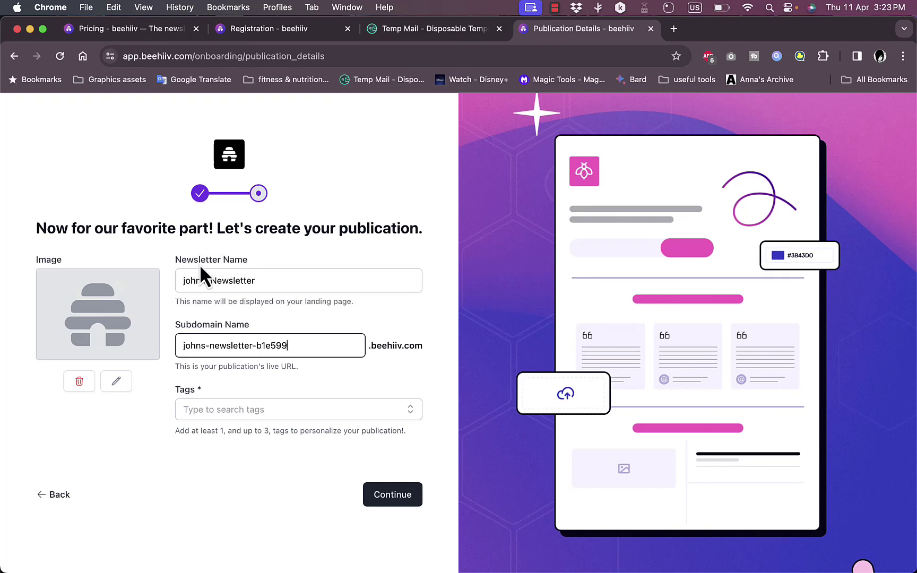
Try to upload "Black White and Yellow Bold Fitness Logo.png" from Downloads as the publication image
{"action": "left_click", "coordinate": [207, 280]}
{"action": "left_click", "coordinate": [251, 317]}
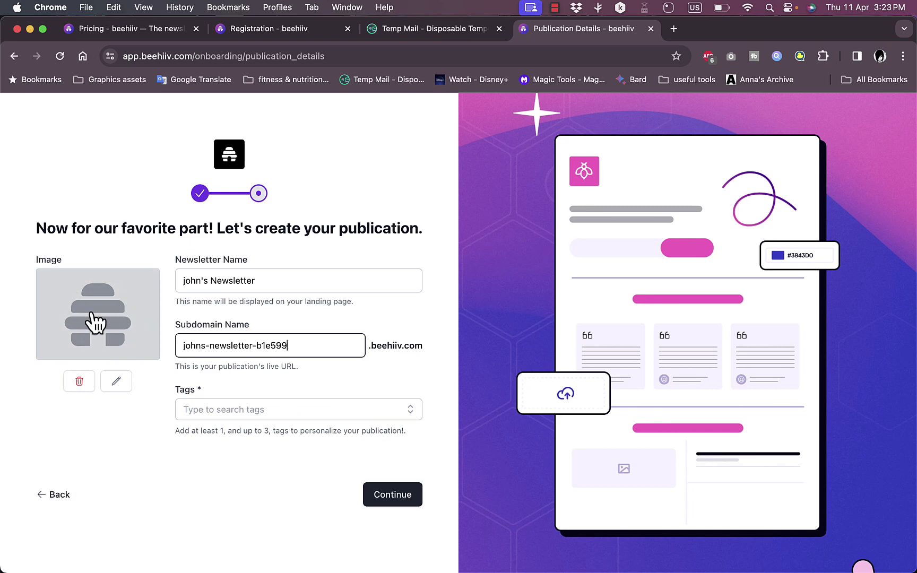
{"action": "left_click", "coordinate": [106, 340]}
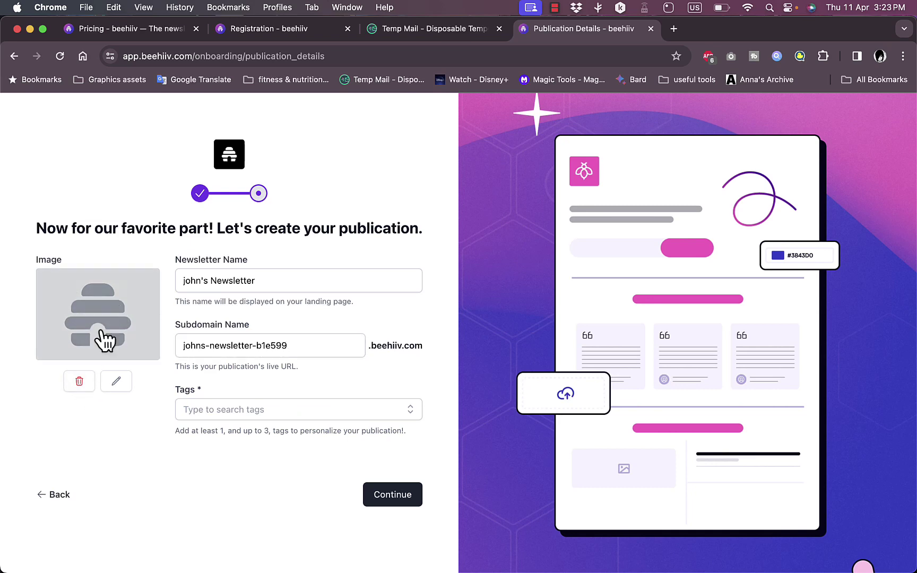
{"action": "left_click", "coordinate": [118, 381]}
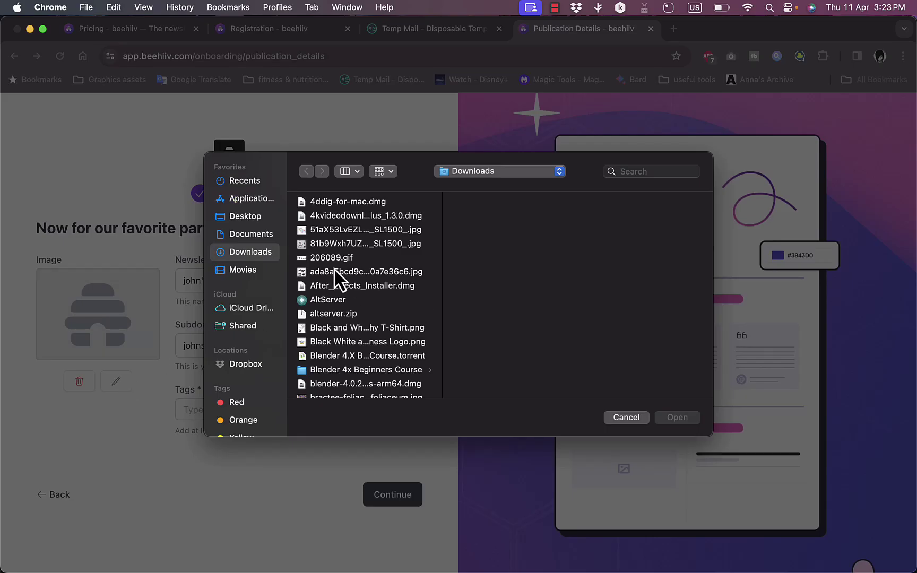
{"action": "left_click", "coordinate": [333, 341]}
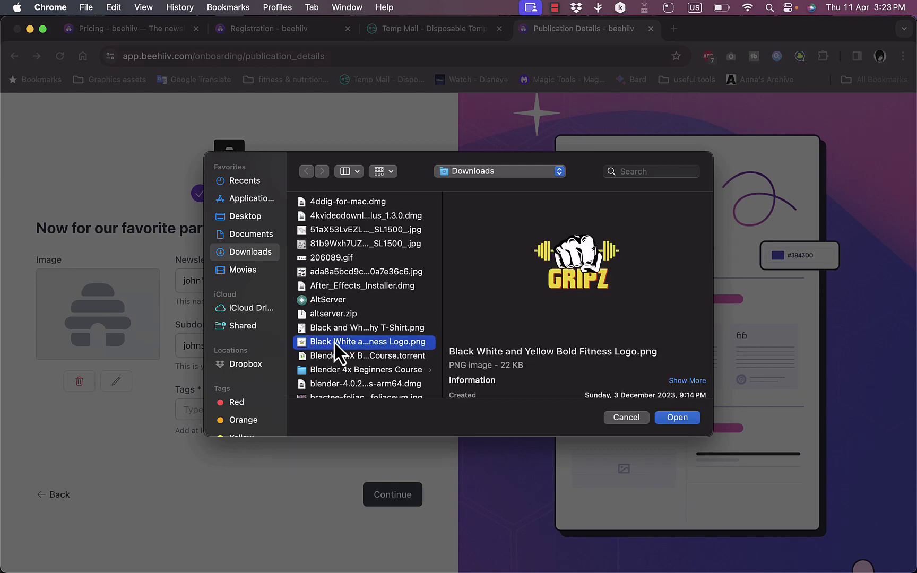
{"action": "left_click", "coordinate": [680, 419]}
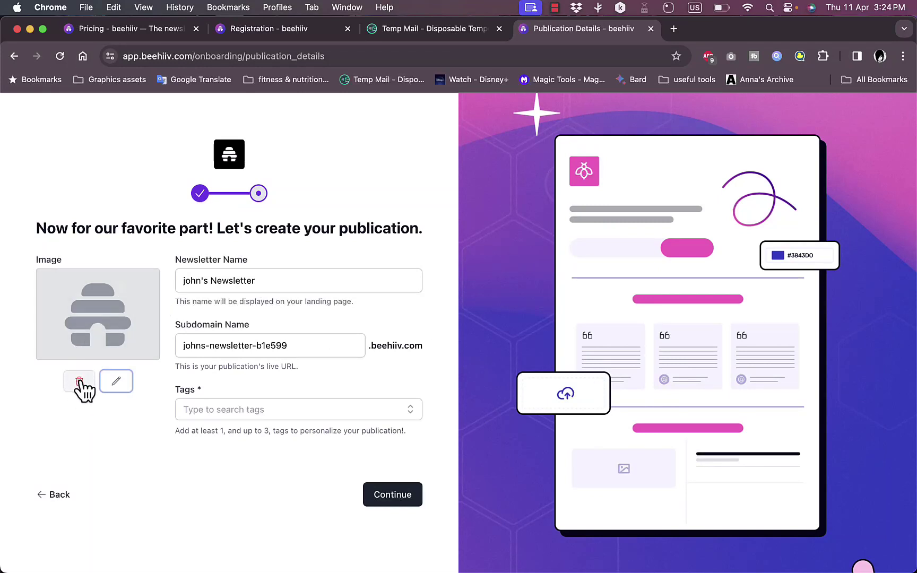
Tag the publication with Fashion, submit its details, and start the 30-day free trial of Scale
{"action": "left_click", "coordinate": [395, 496]}
{"action": "left_click", "coordinate": [274, 401]}
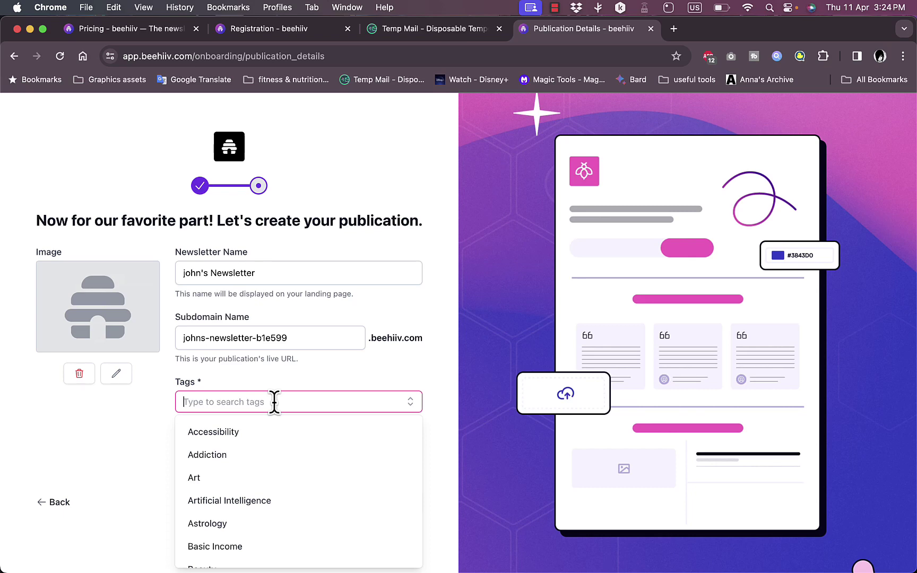
{"action": "type", "text": "clot"}
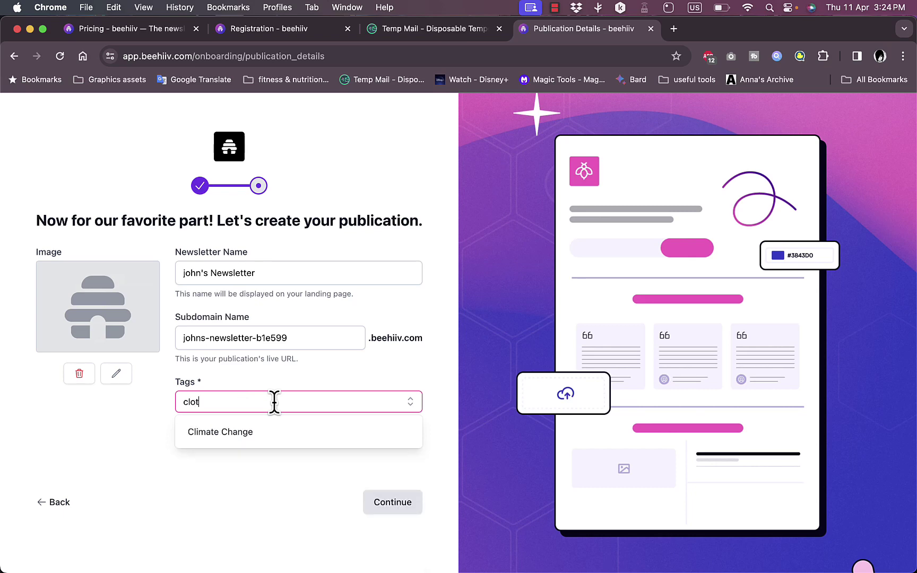
{"action": "key", "text": "BackSpace"}
{"action": "key", "text": "BackSpace"}
{"action": "key", "text": "BackSpace"}
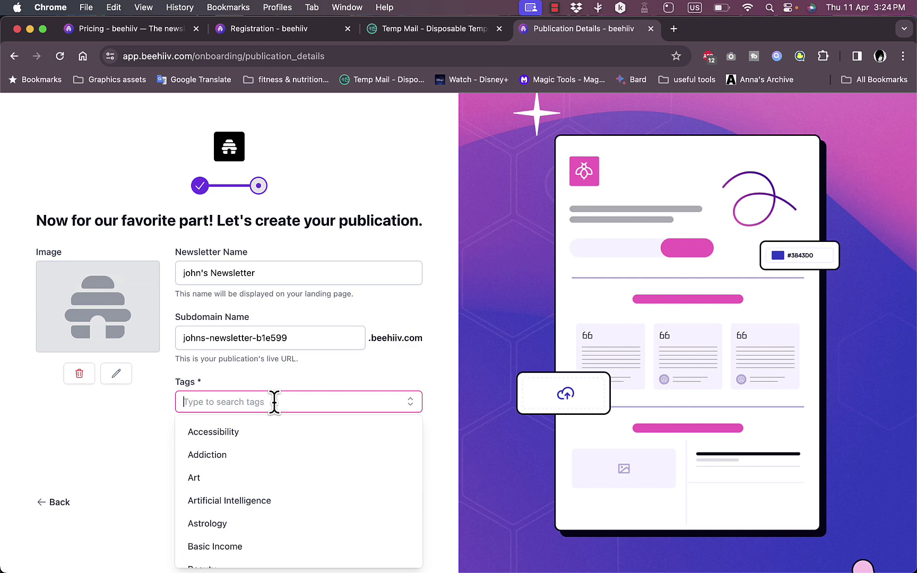
{"action": "type", "text": "fas"}
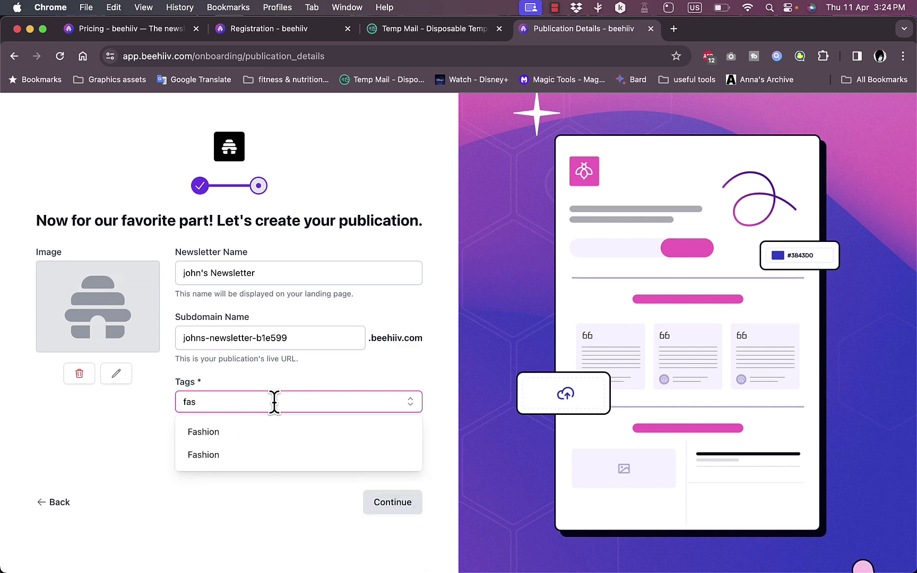
{"action": "left_click", "coordinate": [225, 442]}
{"action": "left_click", "coordinate": [395, 505]}
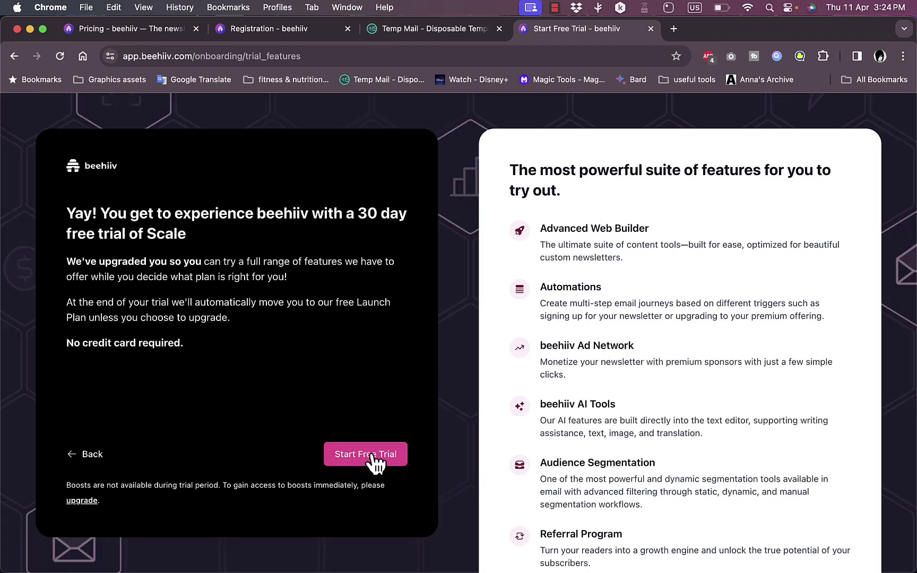
{"action": "left_click", "coordinate": [375, 460]}
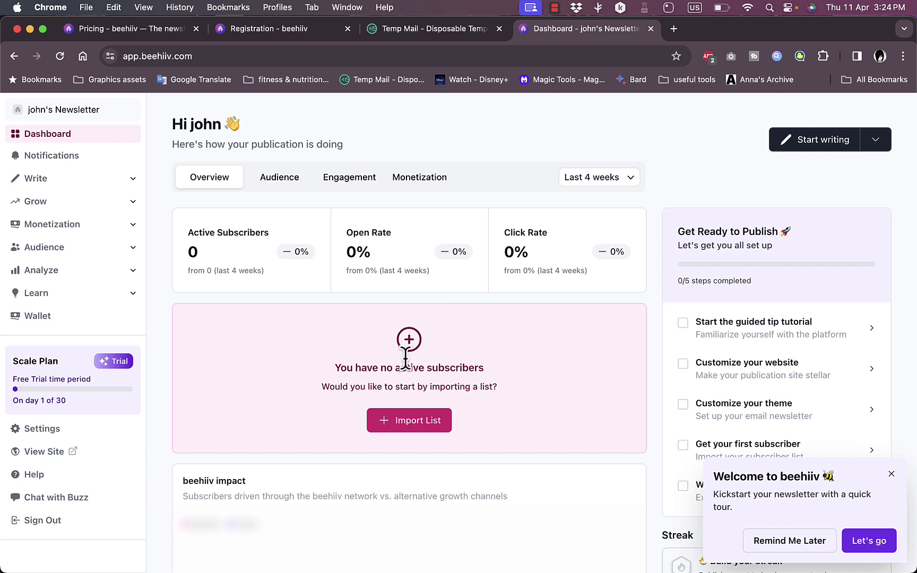
Look over the publication's subscriber import options and import limit settings, and return to the dashboard
{"action": "left_click", "coordinate": [415, 422]}
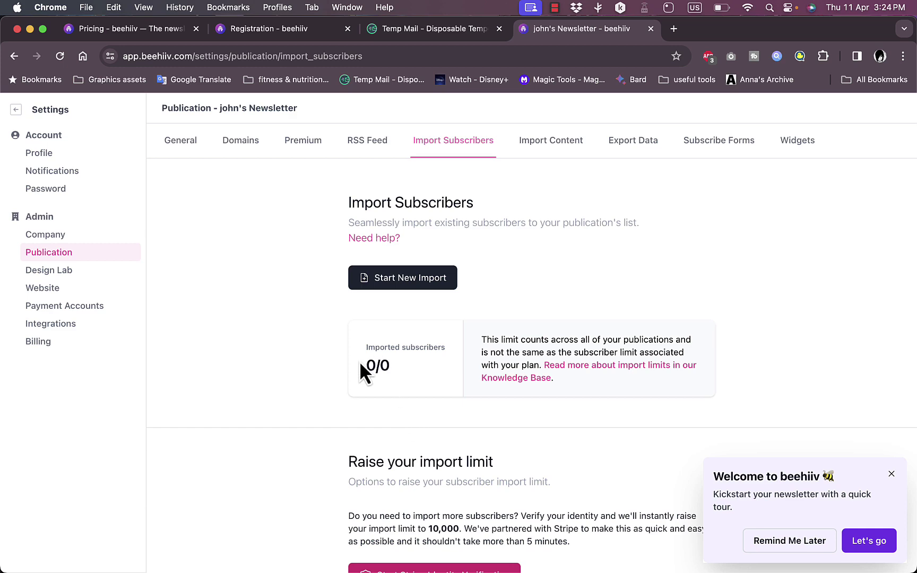
{"action": "scroll", "coordinate": [371, 366], "scroll_direction": "down", "scroll_amount": 5}
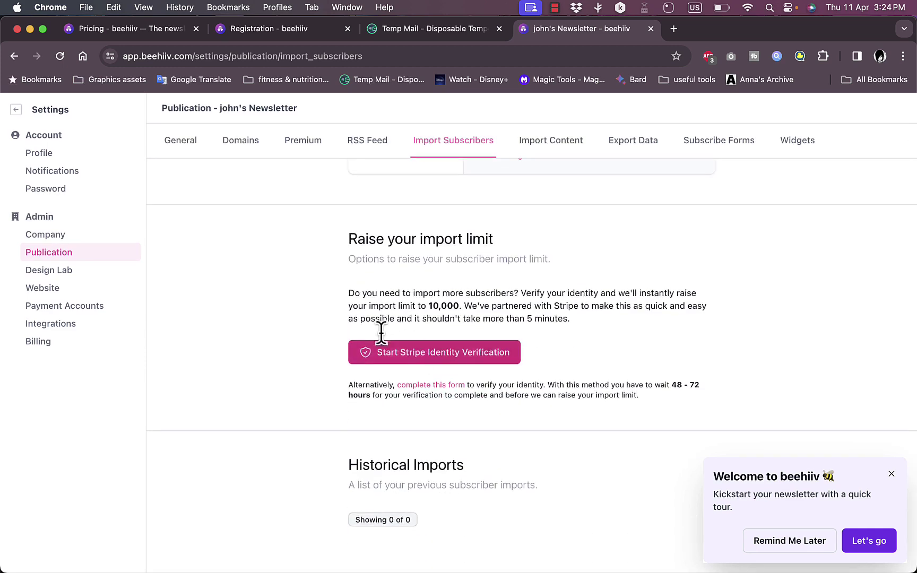
{"action": "scroll", "coordinate": [441, 289], "scroll_direction": "up", "scroll_amount": 5}
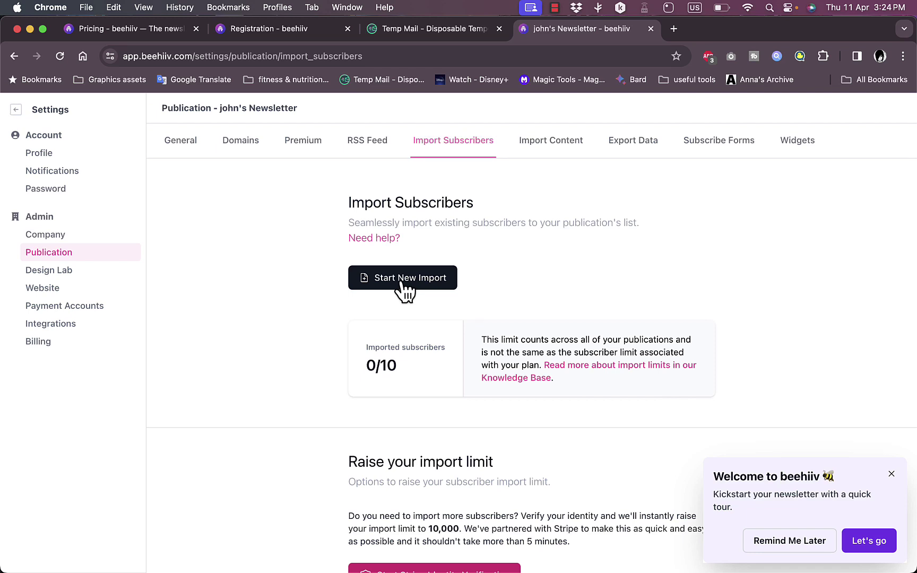
{"action": "left_click", "coordinate": [16, 110]}
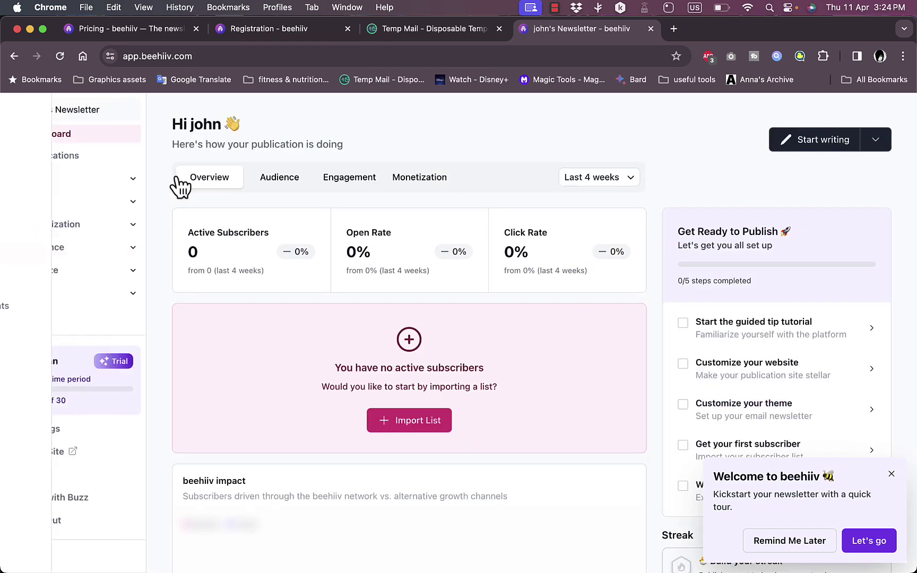
Examine the dashboard overview, including the subscriber statistics, beehiiv impact, setup checklist and resources
{"action": "scroll", "coordinate": [411, 275], "scroll_direction": "down", "scroll_amount": 5}
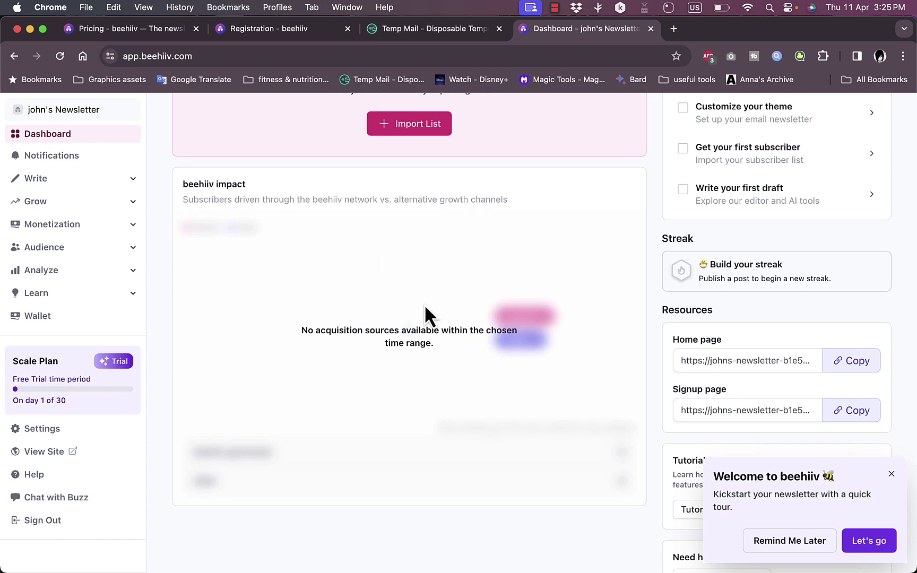
{"action": "scroll", "coordinate": [607, 423], "scroll_direction": "down", "scroll_amount": 2}
{"action": "scroll", "coordinate": [608, 423], "scroll_direction": "up", "scroll_amount": 8}
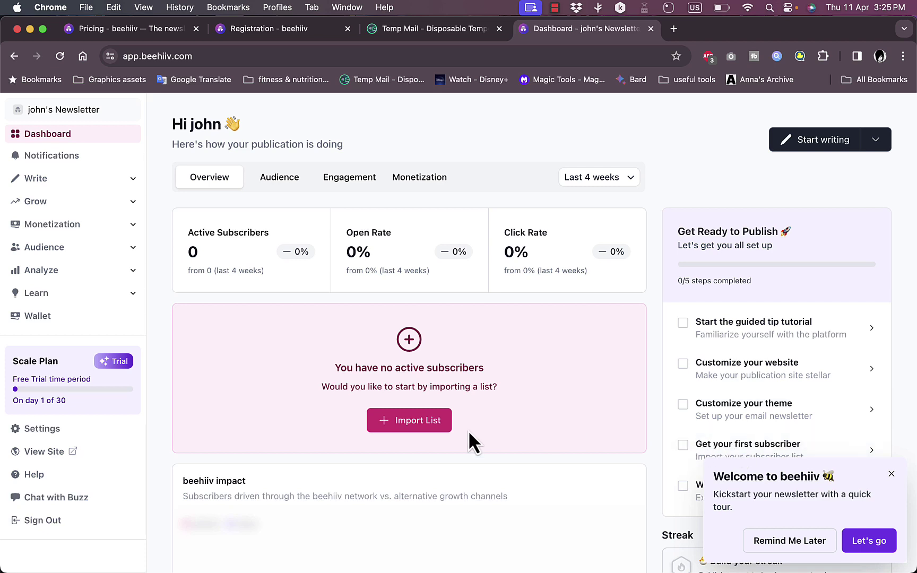
{"action": "scroll", "coordinate": [468, 430], "scroll_direction": "down", "scroll_amount": 3}
{"action": "scroll", "coordinate": [468, 430], "scroll_direction": "down", "scroll_amount": 6}
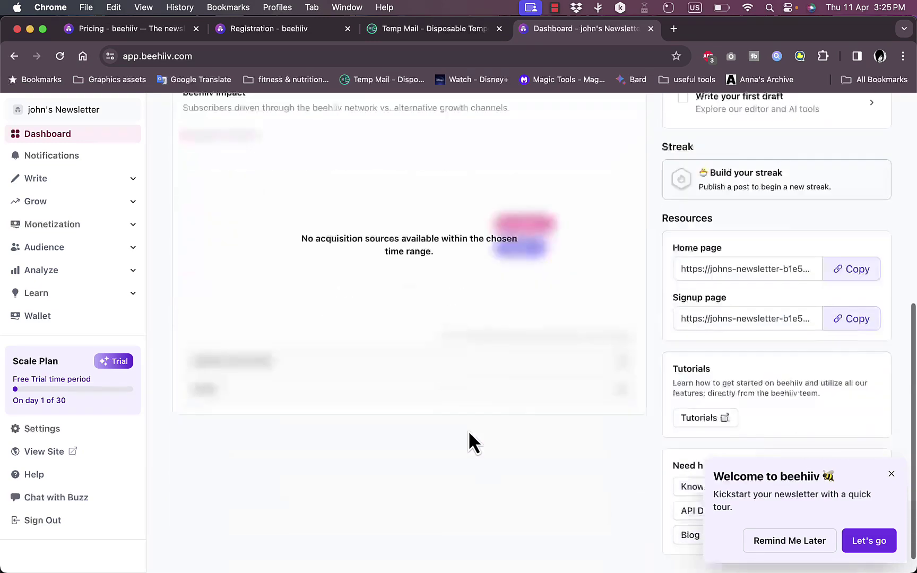
{"action": "scroll", "coordinate": [468, 431], "scroll_direction": "up", "scroll_amount": 8}
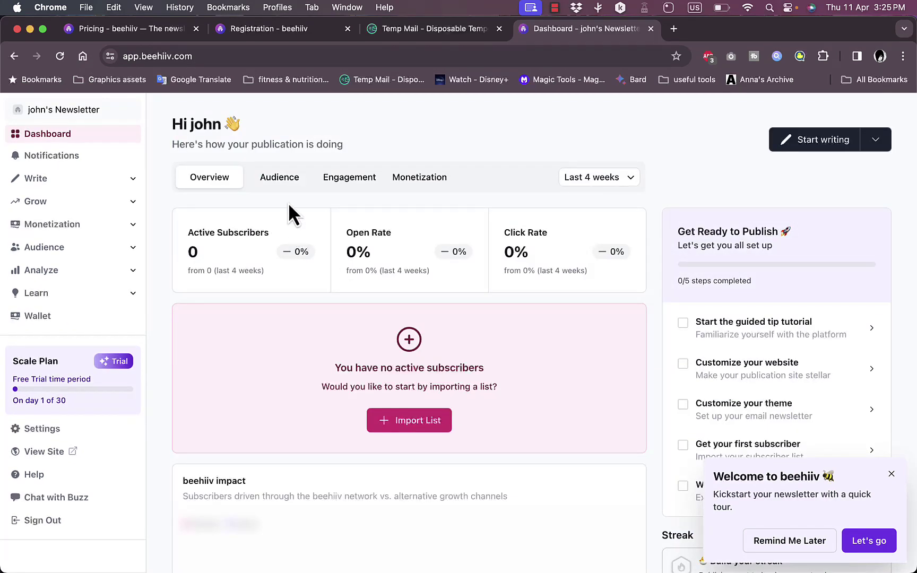
View the dashboard's Audience, Engagement and Monetization statistics, and check the notifications
{"action": "left_click", "coordinate": [281, 181]}
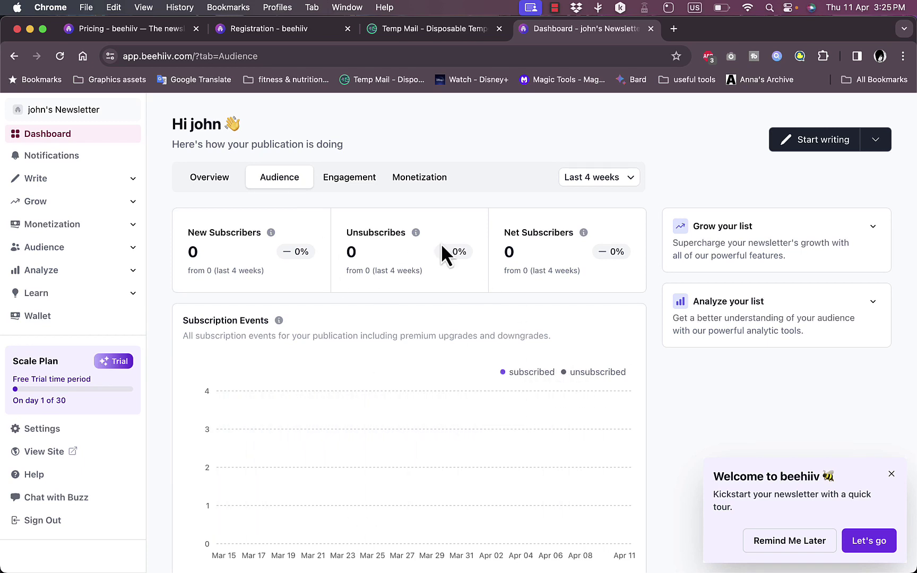
{"action": "left_click", "coordinate": [341, 178]}
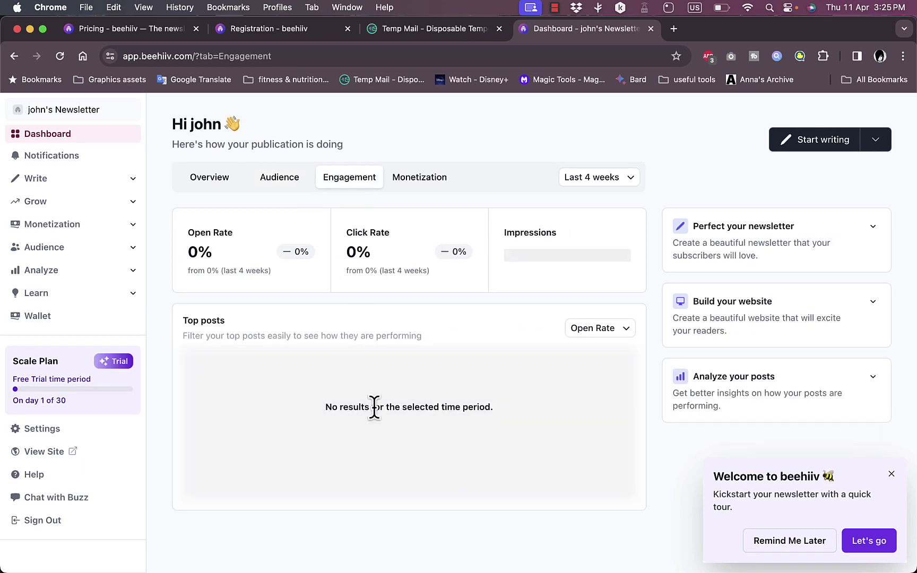
{"action": "left_click", "coordinate": [423, 183]}
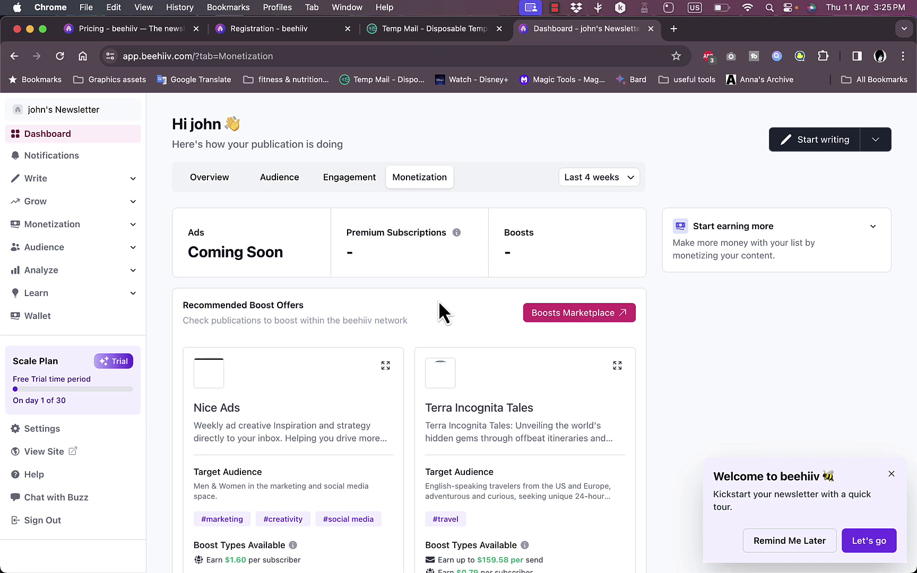
{"action": "left_click", "coordinate": [69, 160]}
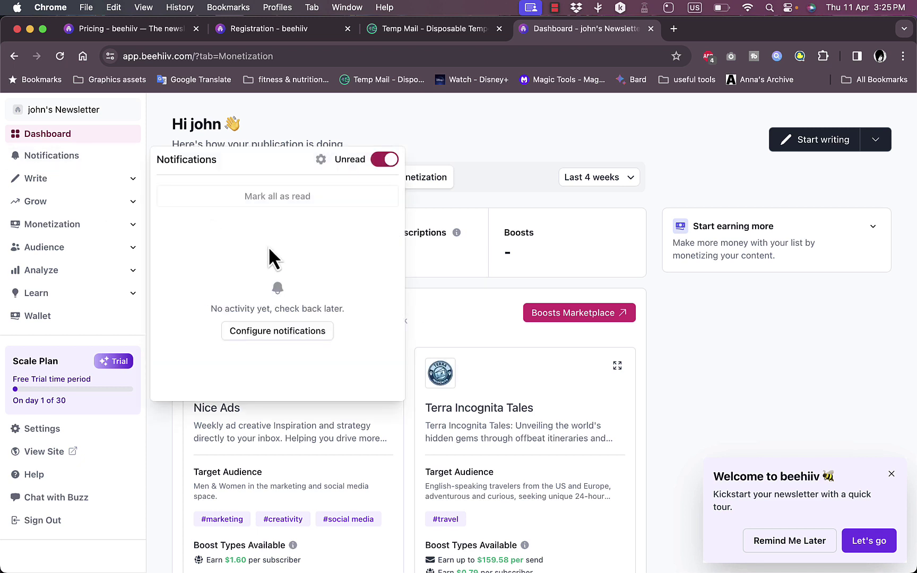
{"action": "left_click", "coordinate": [76, 183]}
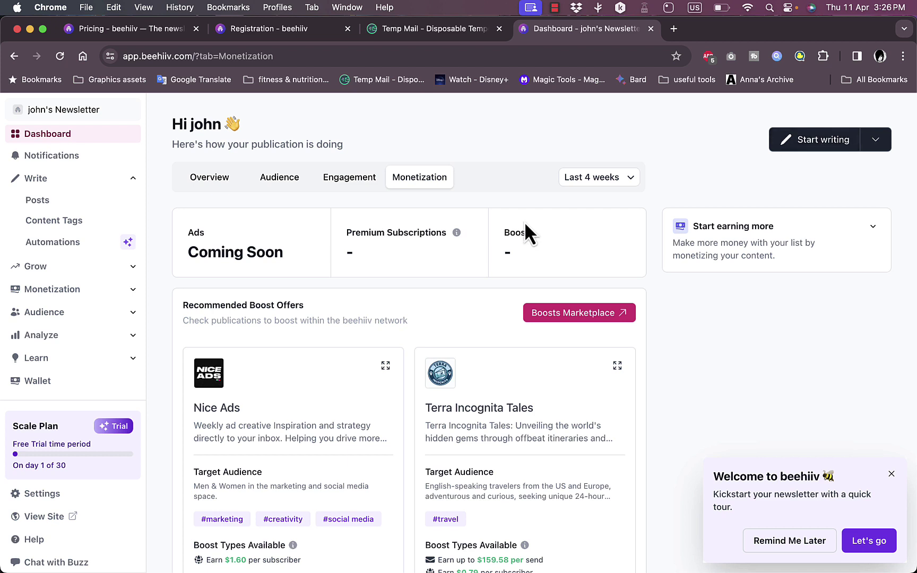
Open a new post template, look over its name and content areas, and return to the templates list unsaved
{"action": "left_click", "coordinate": [881, 142]}
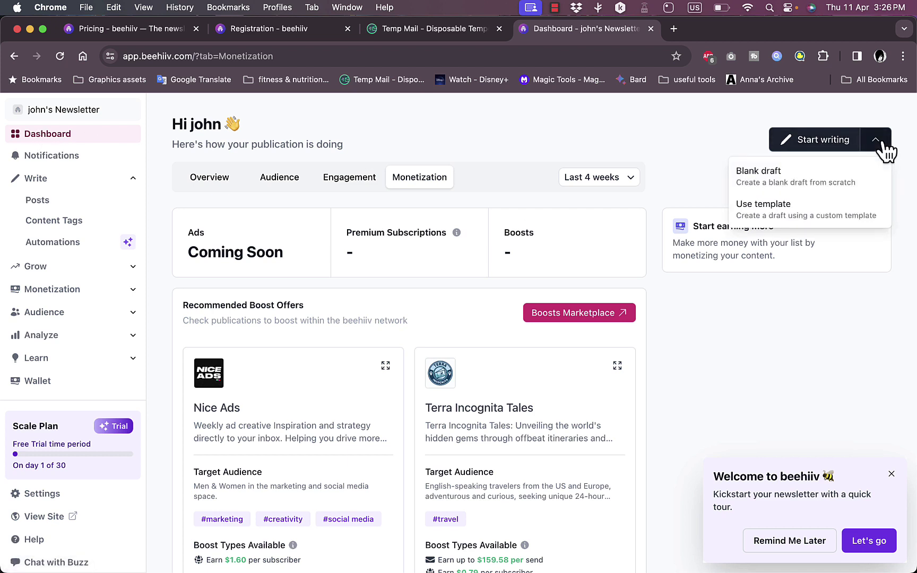
{"action": "left_click", "coordinate": [821, 215]}
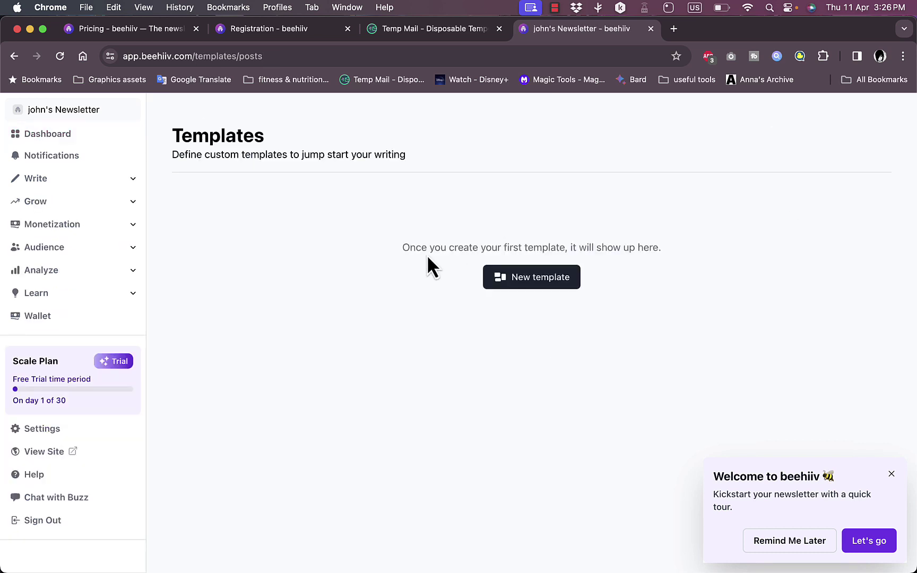
{"action": "left_click", "coordinate": [538, 285]}
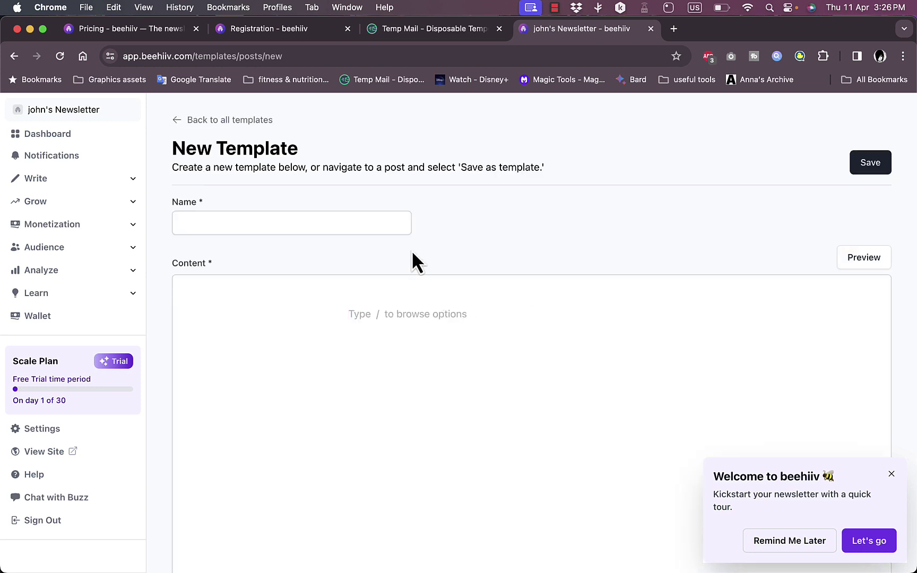
{"action": "scroll", "coordinate": [411, 260], "scroll_direction": "down", "scroll_amount": 5}
{"action": "scroll", "coordinate": [411, 260], "scroll_direction": "up", "scroll_amount": 5}
{"action": "left_click", "coordinate": [427, 305]}
{"action": "left_click", "coordinate": [177, 119]}
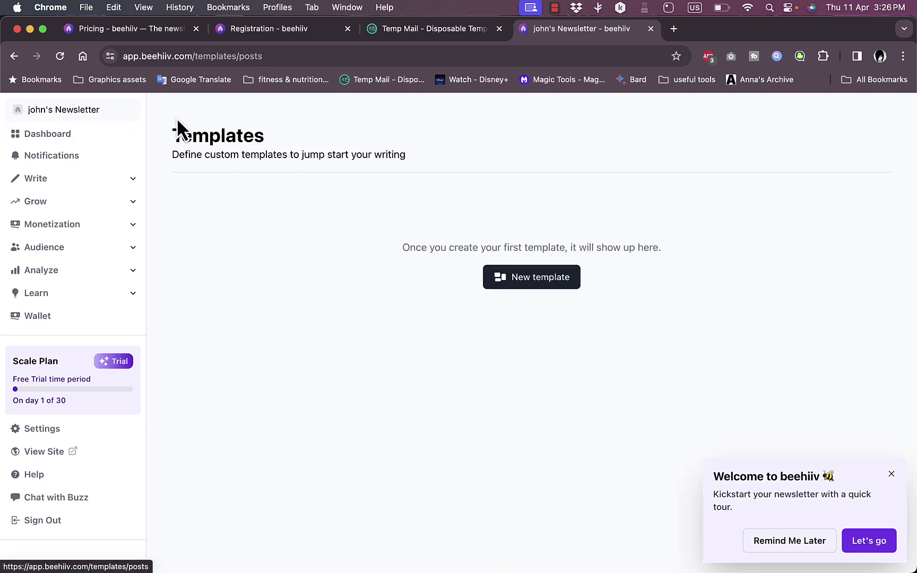
View the Posts, Content Tags and Automations pages of the Write section
{"action": "left_click", "coordinate": [64, 180]}
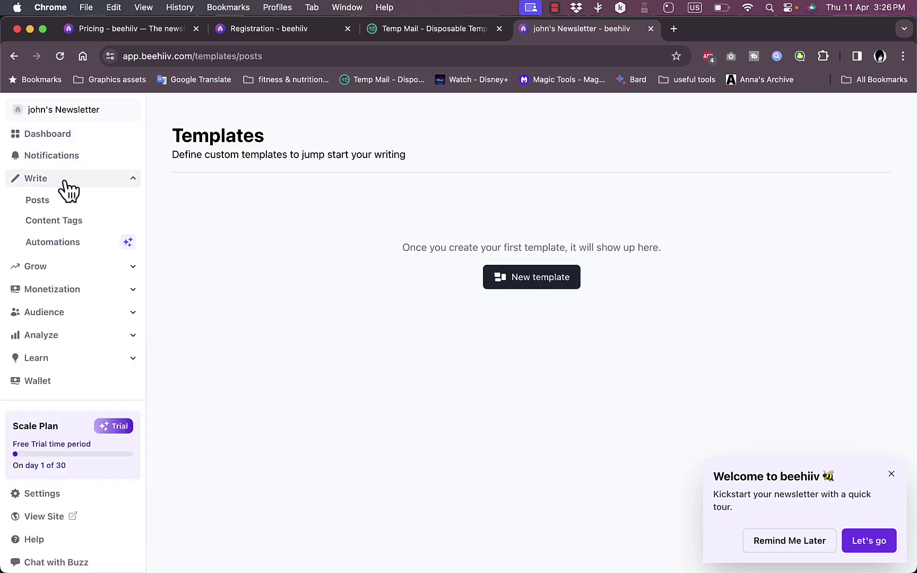
{"action": "left_click", "coordinate": [65, 200]}
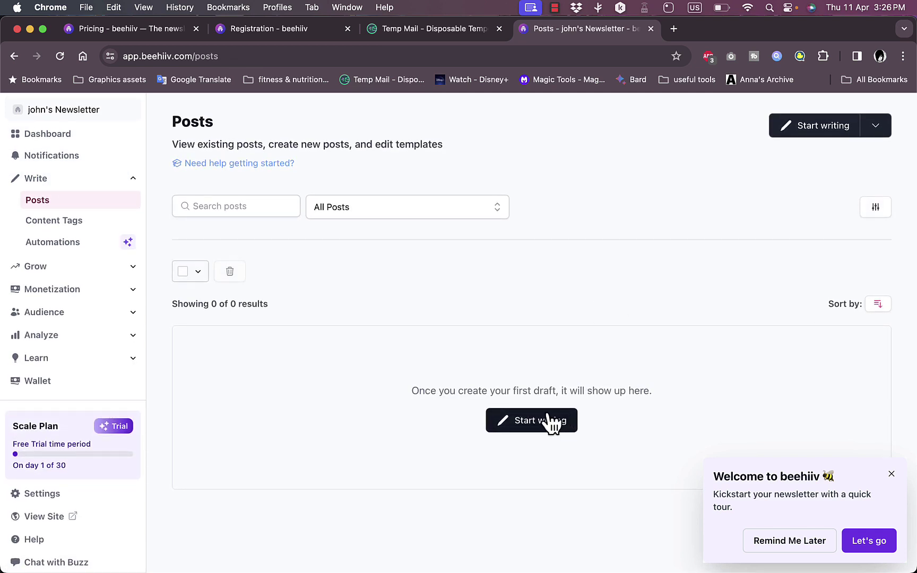
{"action": "left_click", "coordinate": [68, 234]}
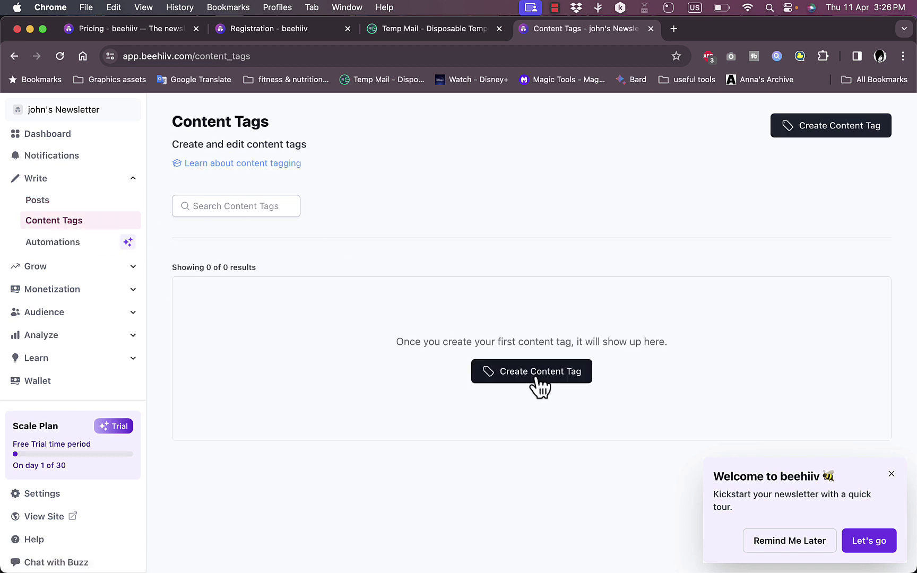
{"action": "left_click", "coordinate": [74, 245]}
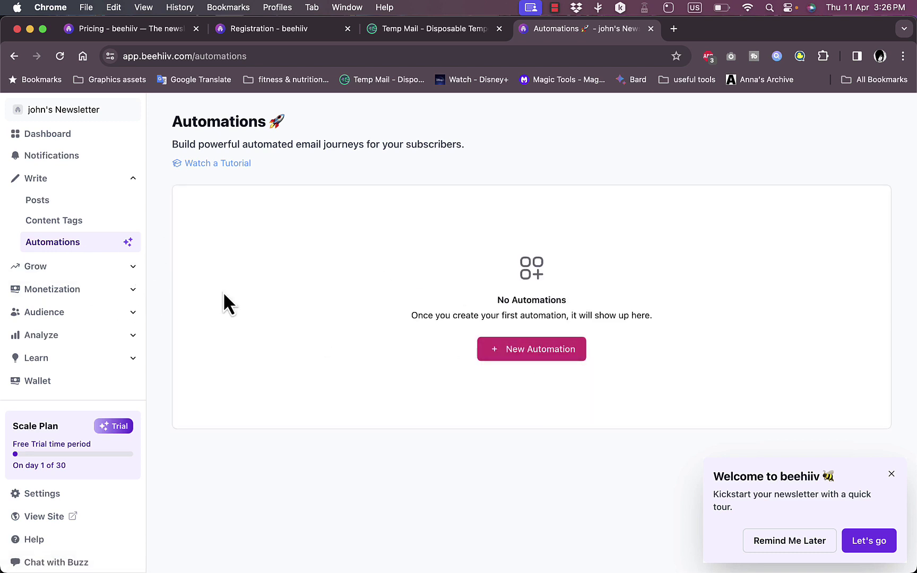
View the Grow section's Referral Program overview and milestone configuration, followed by the Magic Links page
{"action": "left_click", "coordinate": [83, 267]}
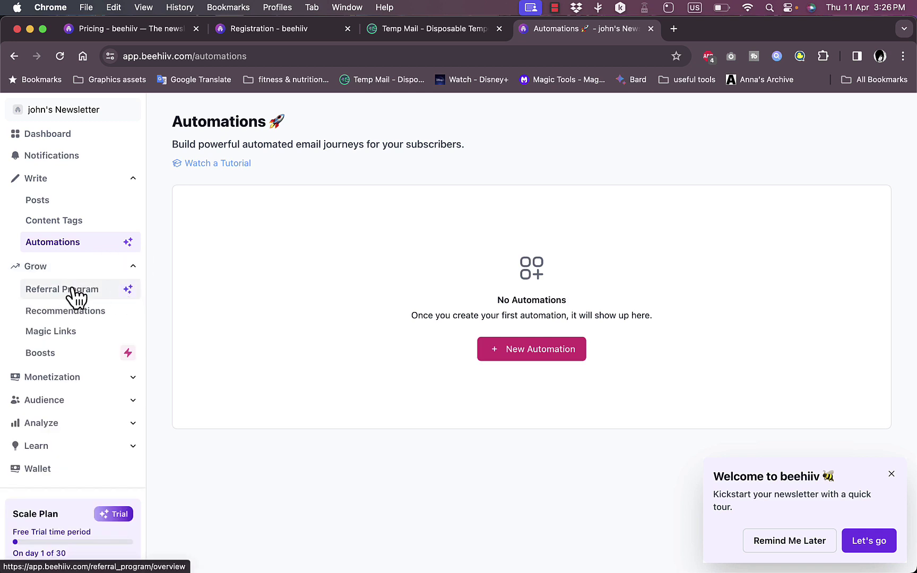
{"action": "left_click", "coordinate": [73, 291]}
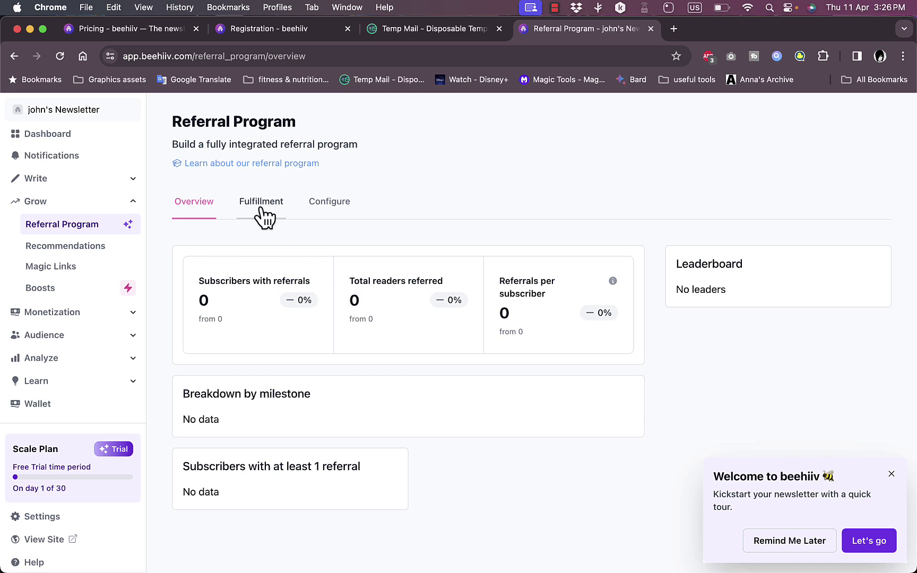
{"action": "left_click", "coordinate": [327, 215]}
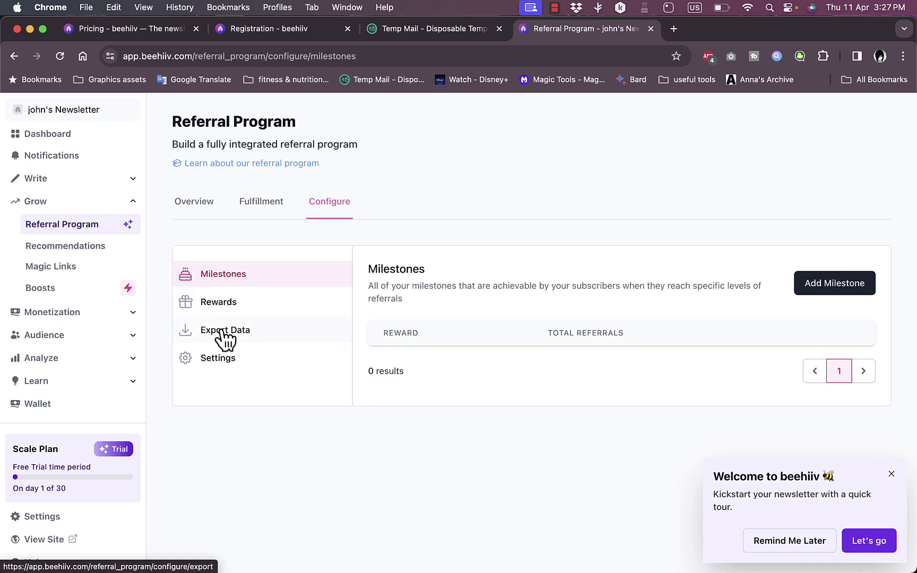
{"action": "left_click", "coordinate": [71, 273]}
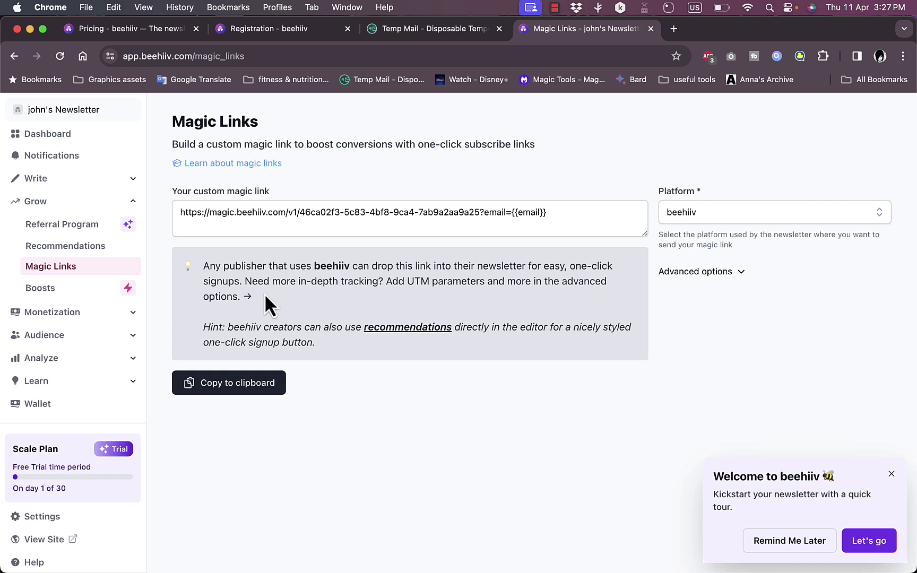
Look over the Monetization and Audience options, and view the Subscribers page
{"action": "left_click", "coordinate": [100, 315]}
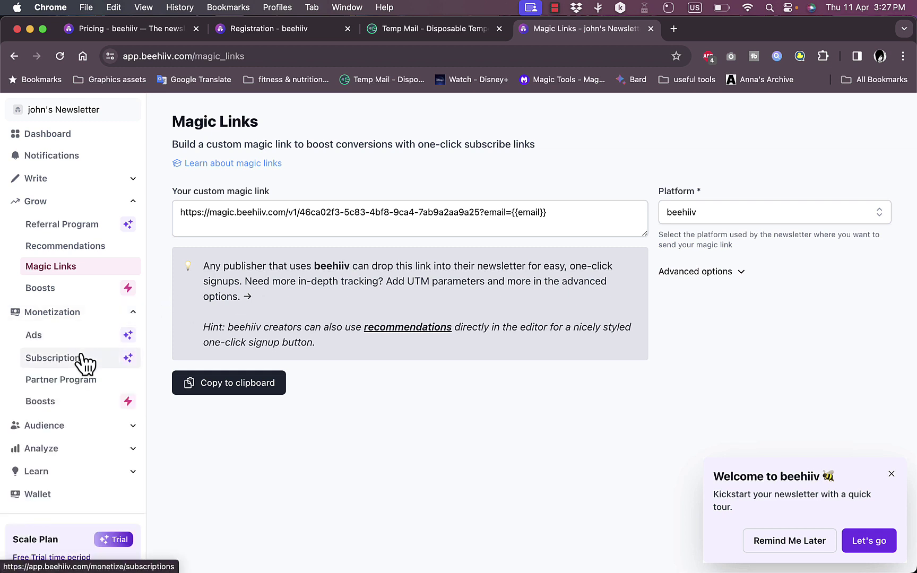
{"action": "left_click", "coordinate": [94, 428]}
{"action": "scroll", "coordinate": [94, 428], "scroll_direction": "down", "scroll_amount": 5}
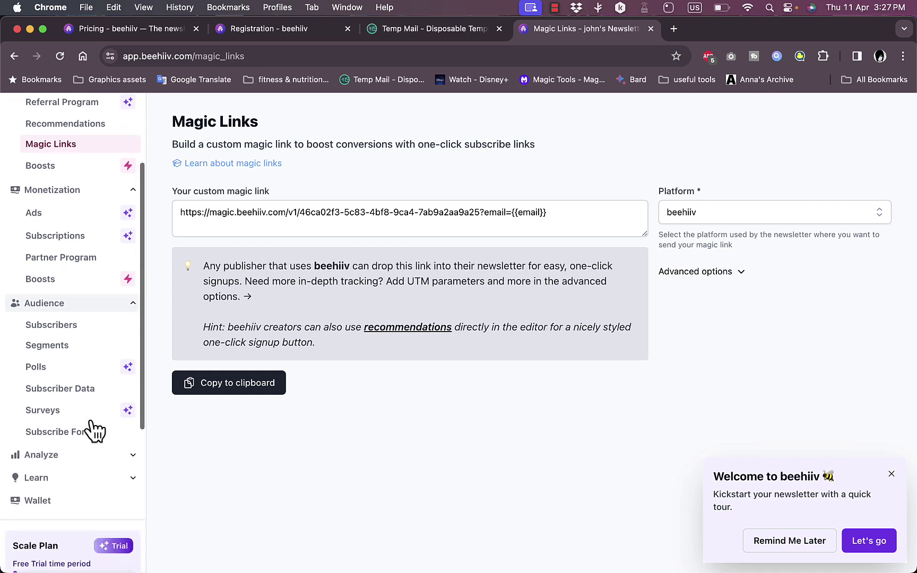
{"action": "left_click", "coordinate": [61, 280]}
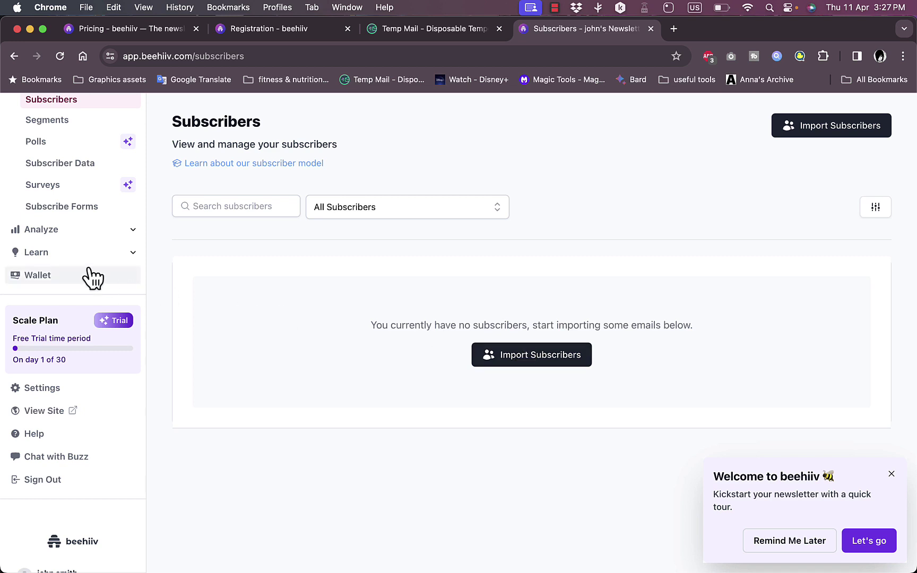
{"action": "scroll", "coordinate": [91, 247], "scroll_direction": "up", "scroll_amount": 2}
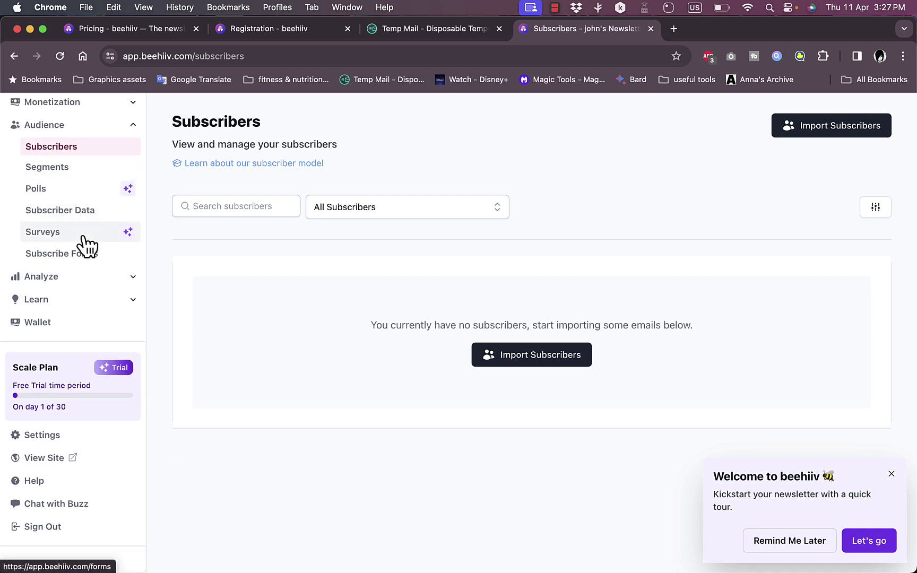
Look over the Analyze reports and Learn resources, and view the Wallet page with its funds and earnings overview
{"action": "left_click", "coordinate": [81, 281]}
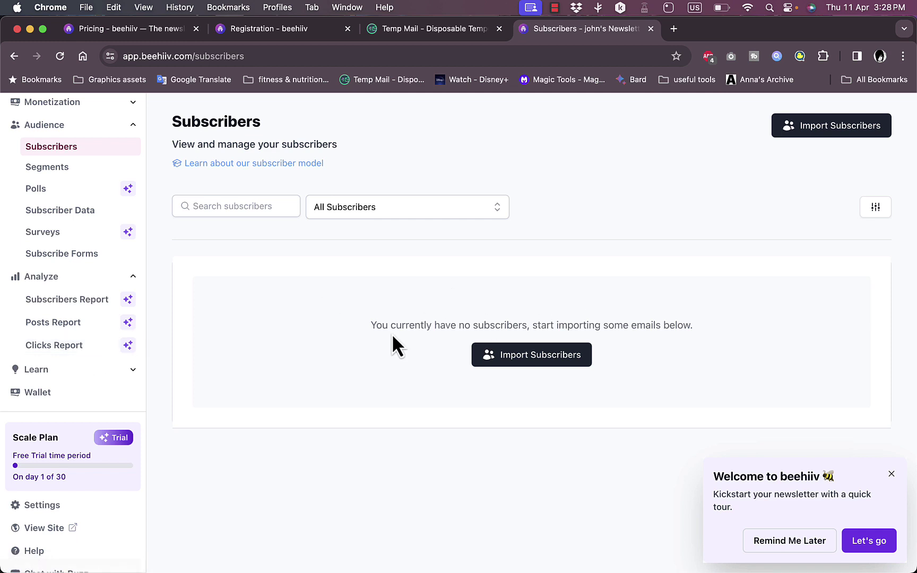
{"action": "left_click", "coordinate": [85, 374]}
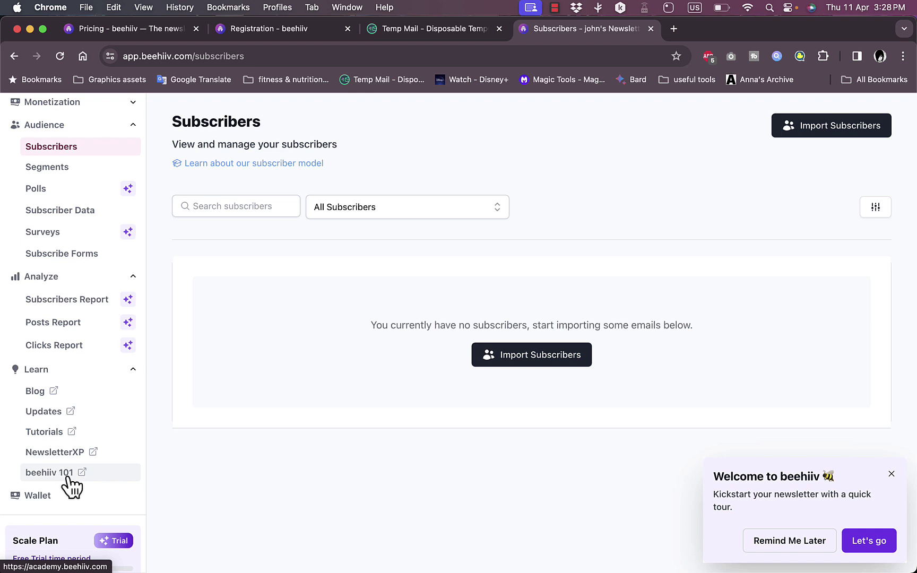
{"action": "scroll", "coordinate": [70, 483], "scroll_direction": "down", "scroll_amount": 5}
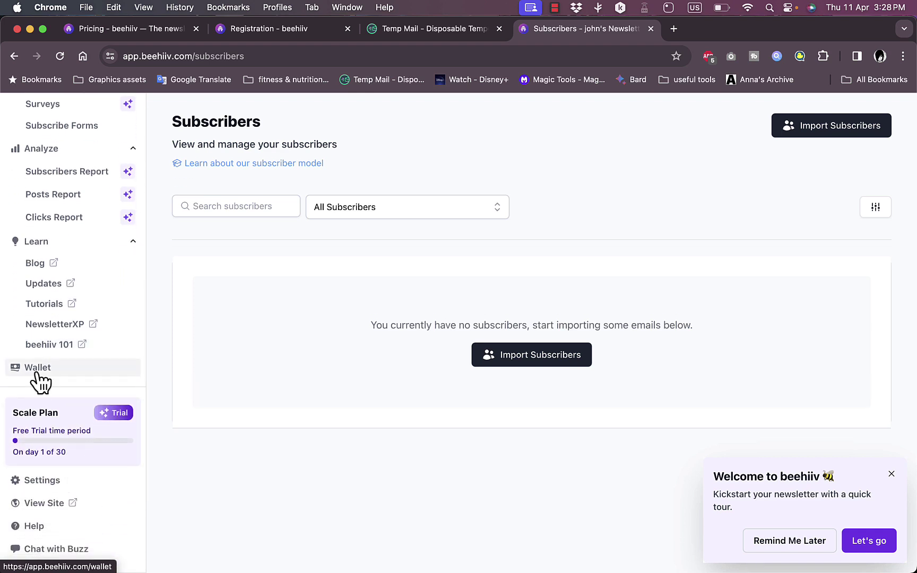
{"action": "left_click", "coordinate": [36, 372]}
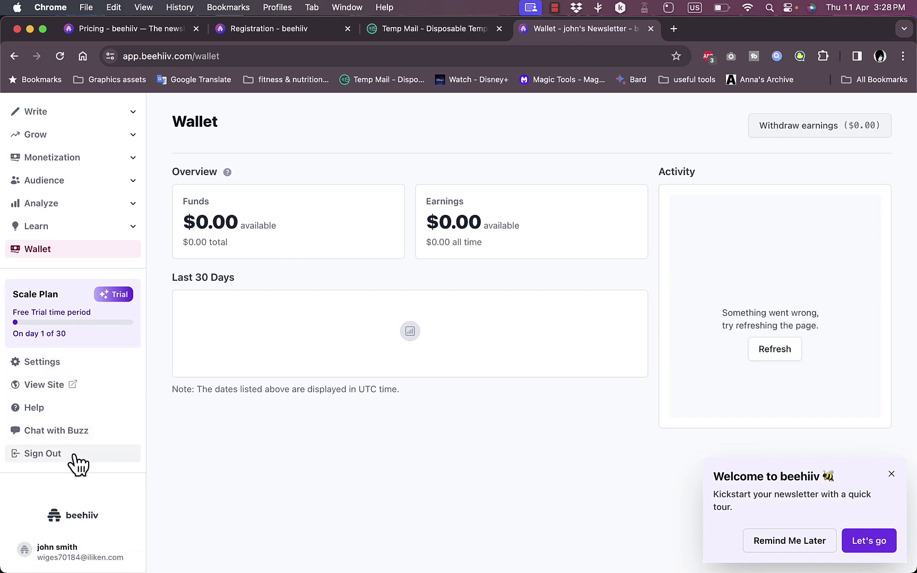
{"action": "scroll", "coordinate": [80, 520], "scroll_direction": "up", "scroll_amount": 2}
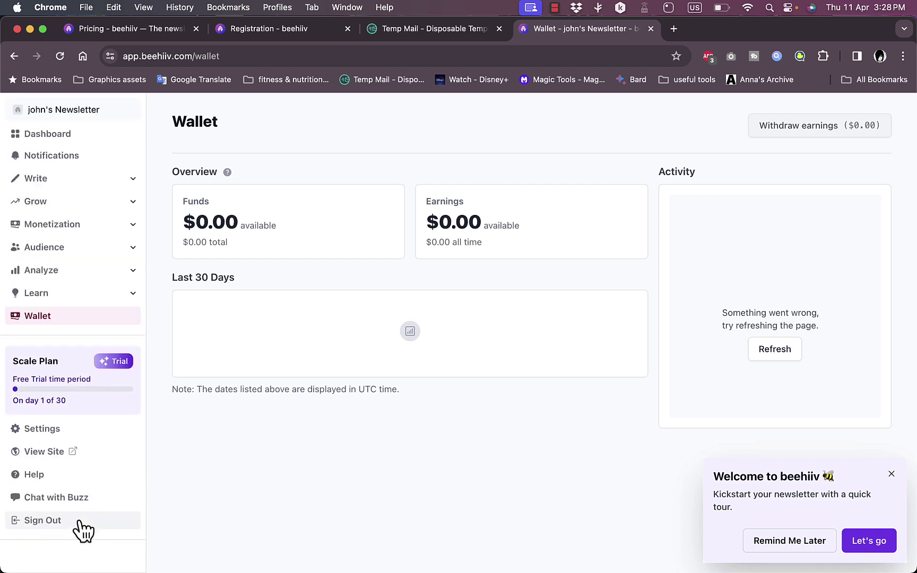